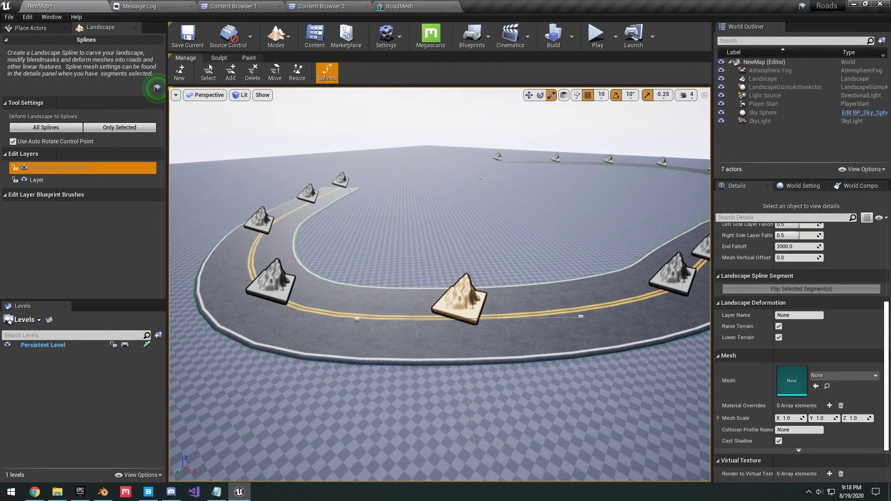
Raise the second-to-last control point near the open end of the road spline.
right_click_drag(476, 290, 531, 297)
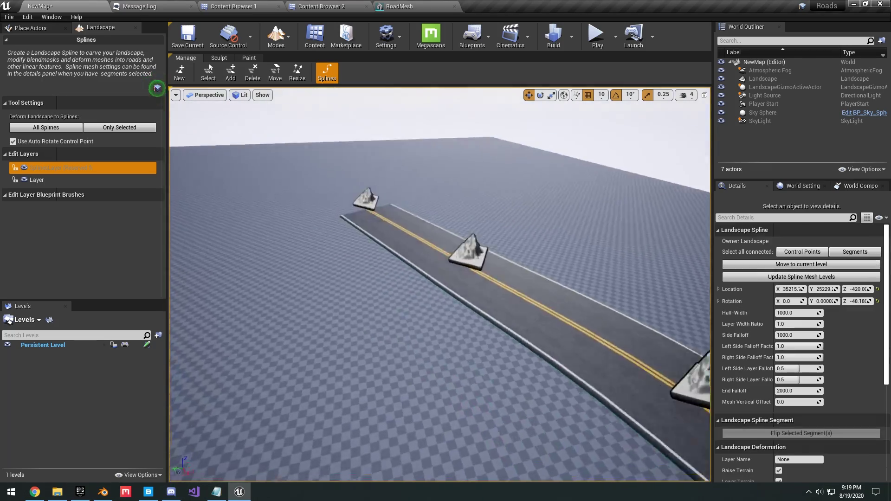
right_click_drag(491, 285, 491, 284)
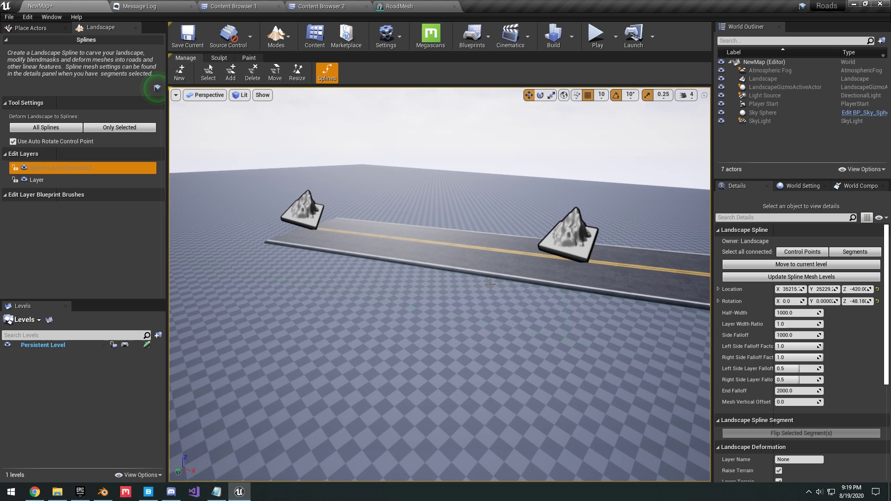
right_click_drag(566, 238, 565, 239)
left_click(573, 236)
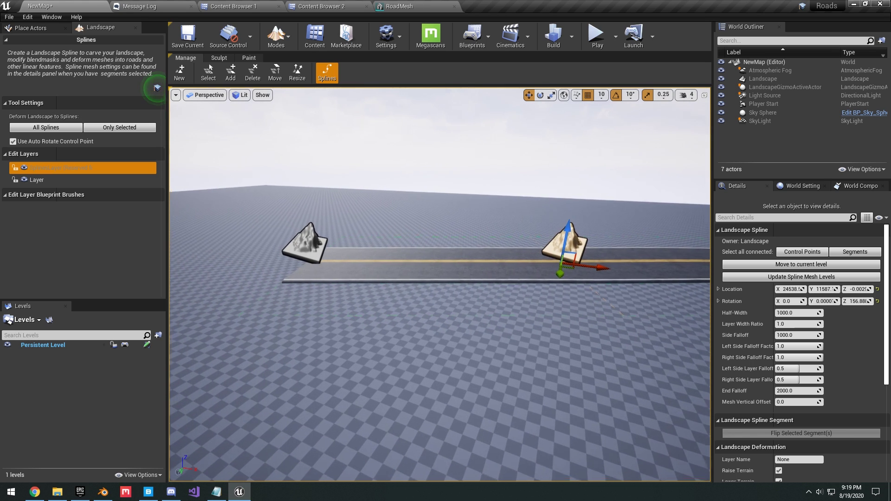
left_click_drag(582, 236, 601, 149)
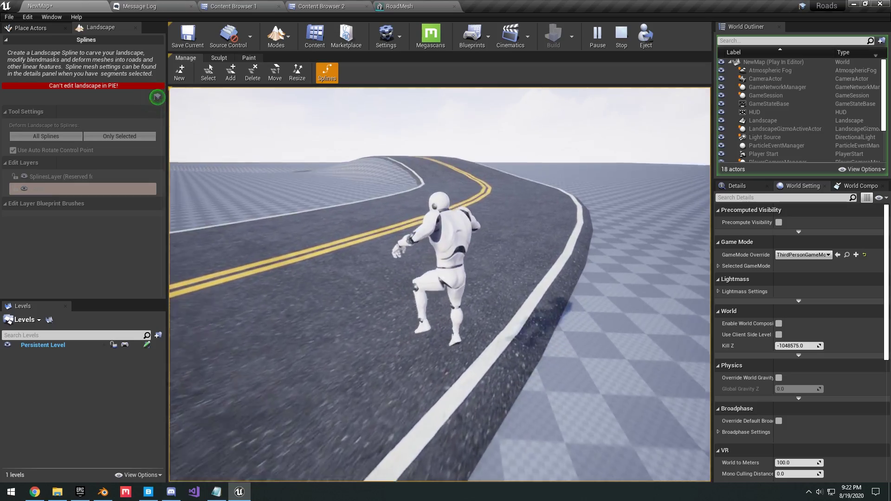
Run the character forward along the curved road in the play session.
key("w")
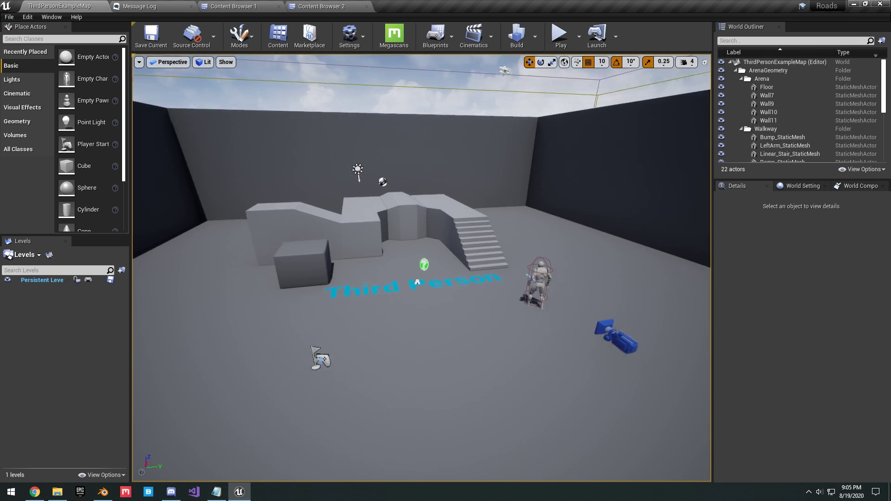
Create a new default level and delete its floor mesh.
left_click(5, 19)
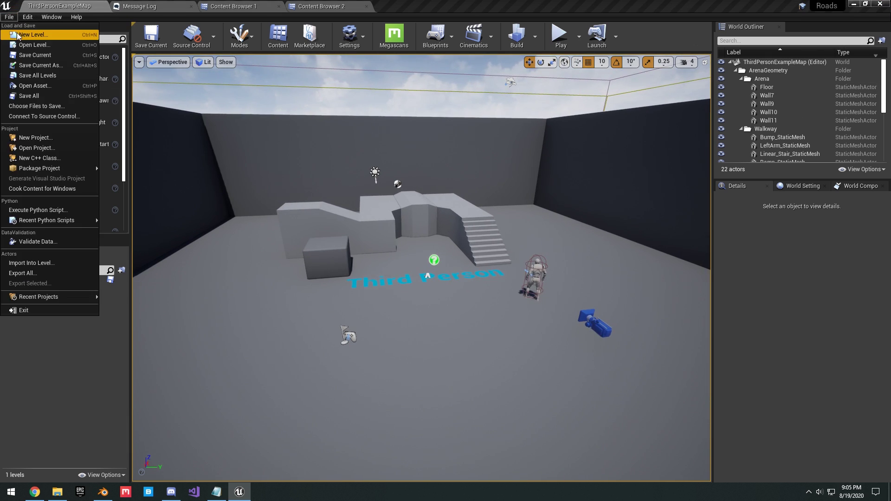
left_click(19, 35)
left_click(370, 198)
left_click(514, 284)
key("Delete")
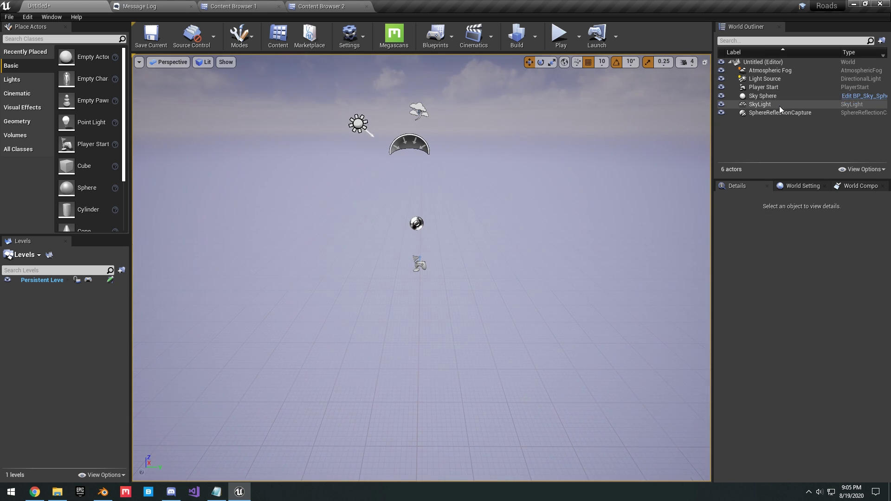
Set the mobility of the Light Source to Movable.
left_click(779, 104)
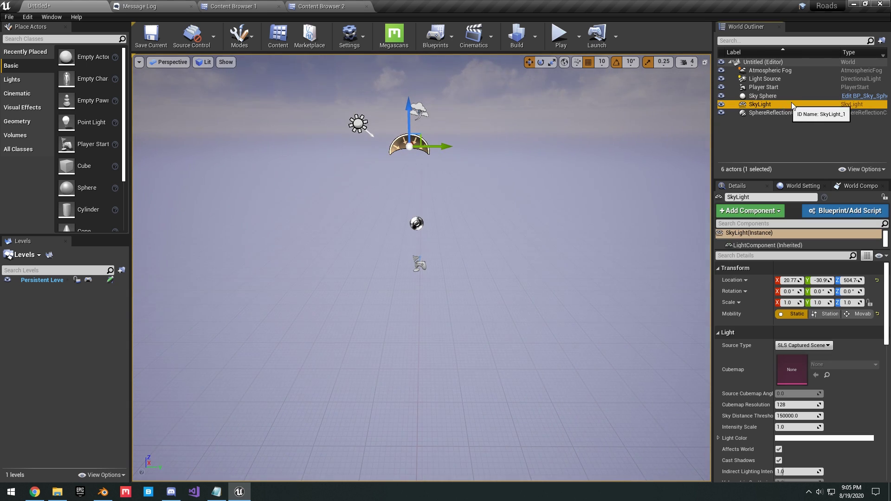
left_click(765, 79)
left_click(859, 314)
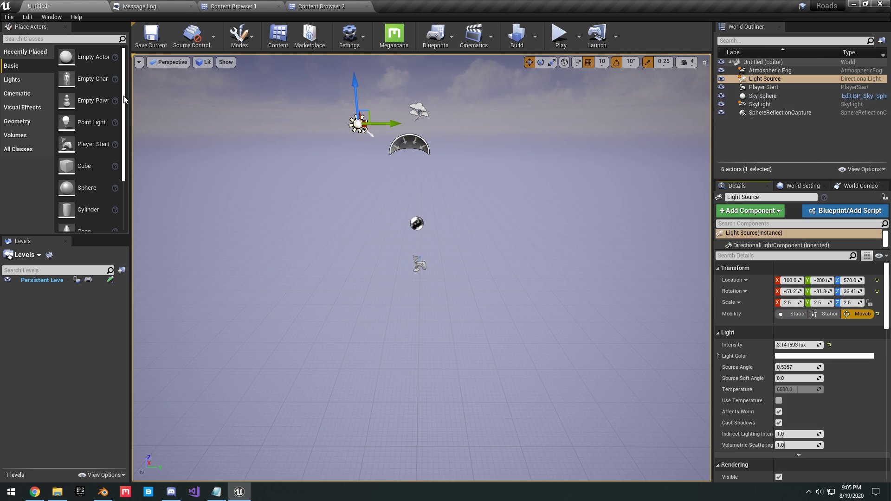
Create a new landscape with the default settings: 63x63 quads, 1x1 section and 8 x 8 components.
left_click(239, 37)
left_click(258, 79)
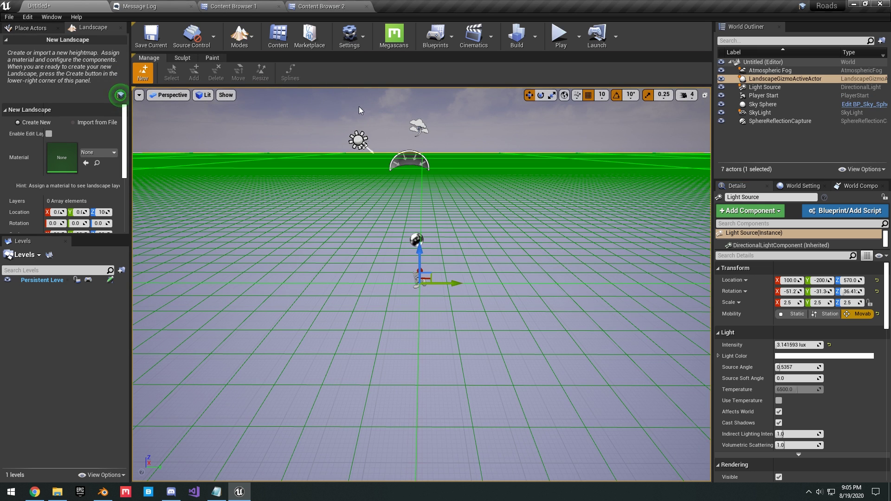
scroll(69, 186, "down", 3)
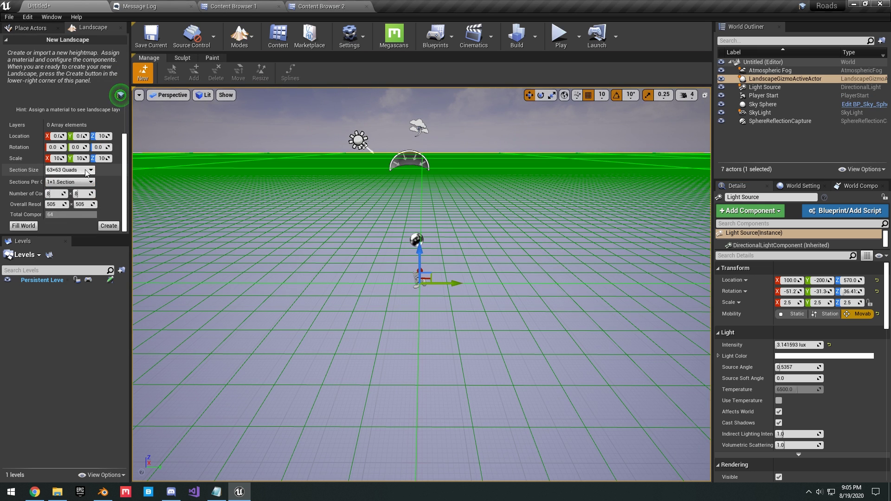
left_click(109, 226)
Return to Select mode and delete the SphereReflectionCapture actor from the level.
left_click(239, 37)
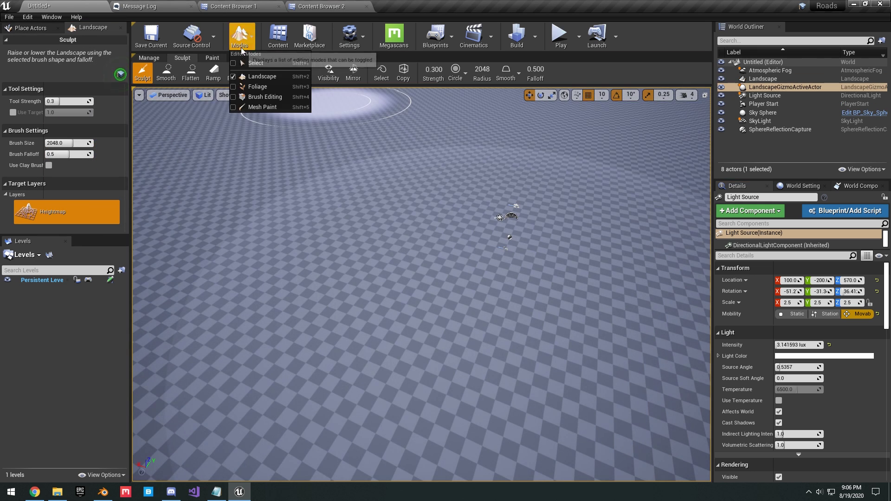
left_click(258, 61)
right_click_drag(503, 178, 504, 152)
left_click(501, 195)
left_click(460, 329)
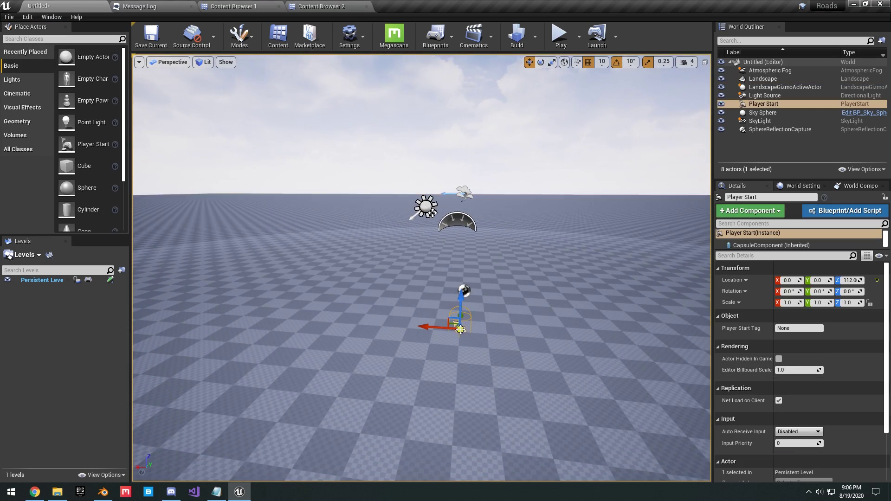
left_click(467, 289)
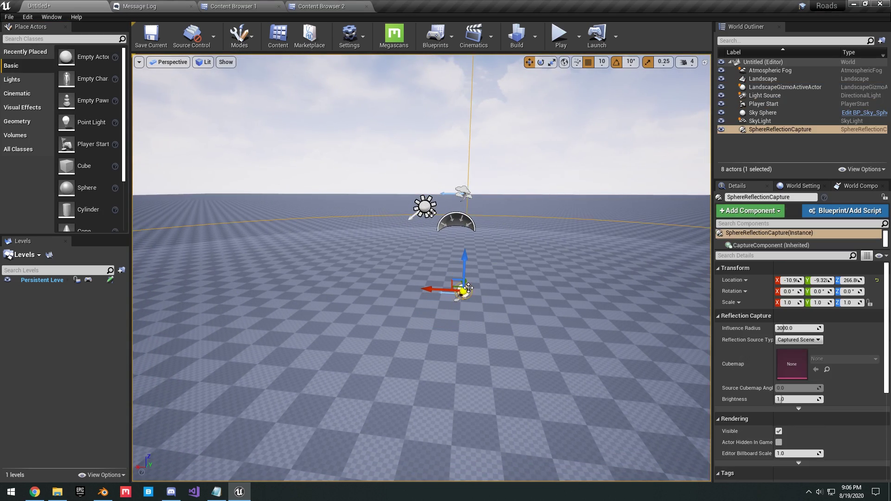
key("Delete")
Select the landscape in the viewport.
right_click_drag(528, 195, 457, 237)
right_click_drag(338, 131, 340, 103)
left_click(338, 132)
right_click_drag(434, 188, 434, 177)
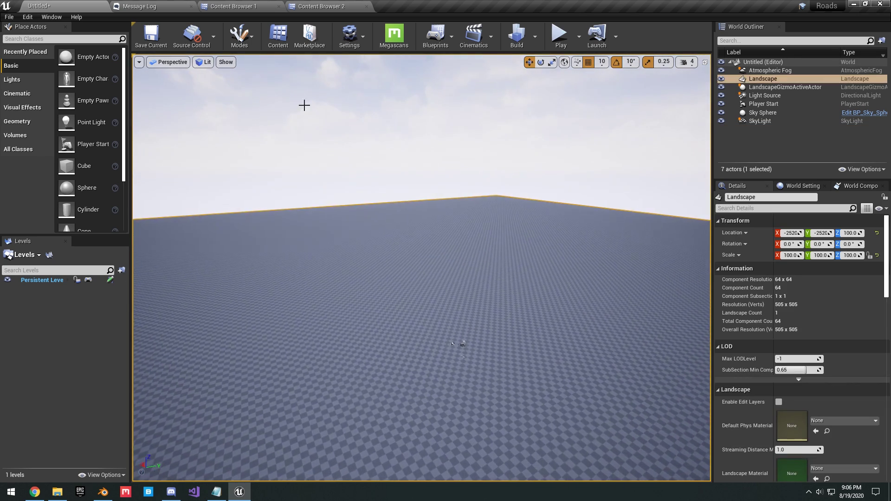
Check the installed Unreal Engine version in the Epic Games launcher's library, then return to the editor.
left_click(241, 46)
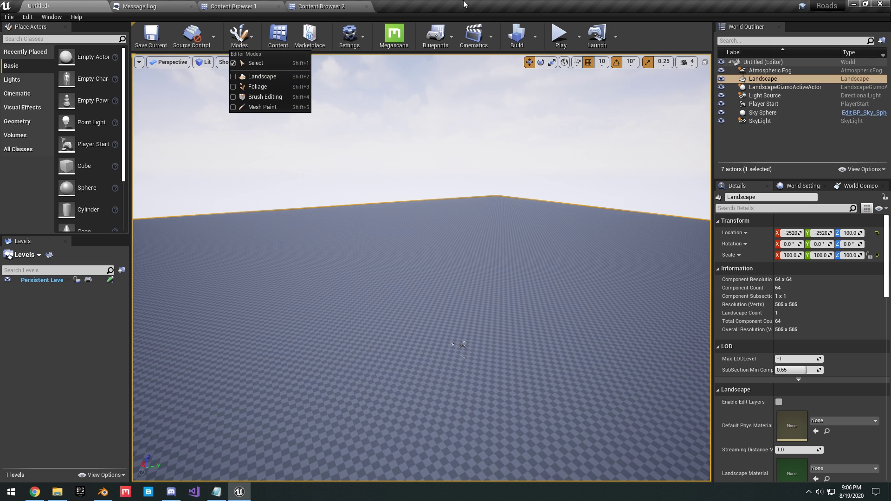
left_click(254, 42)
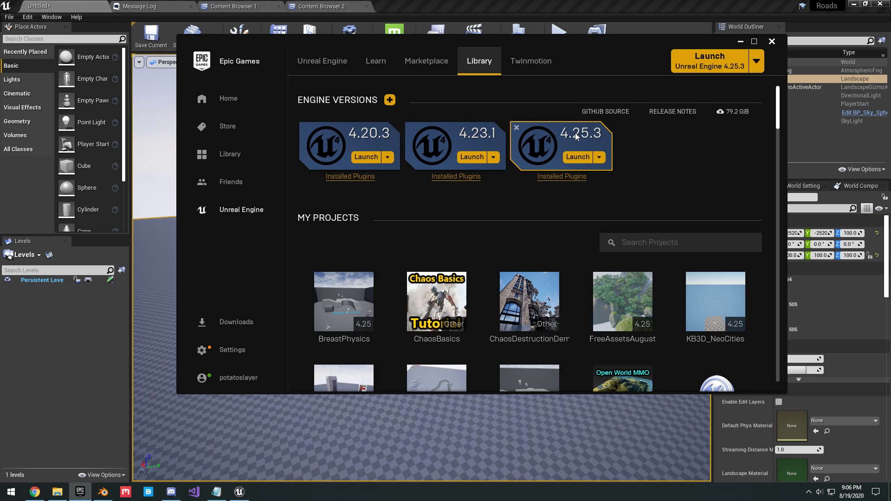
left_click(741, 41)
right_click_drag(584, 195, 583, 217)
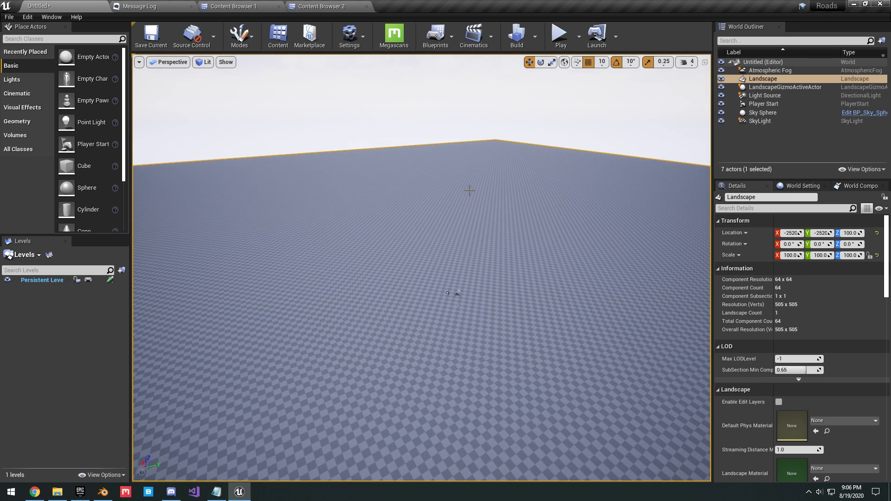
Enable edit layers on the selected landscape and save the level as NewMap.
left_click(243, 38)
left_click(245, 62)
scroll(793, 233, "down", 2)
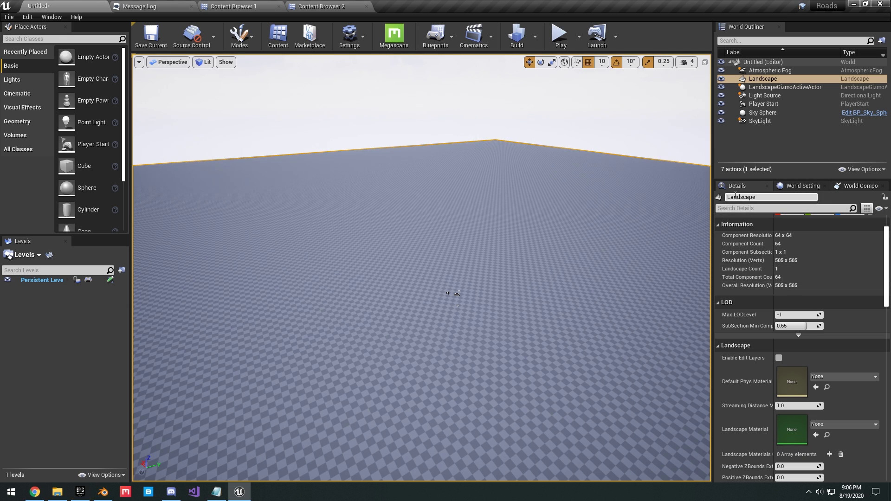
scroll(766, 292, "down", 1)
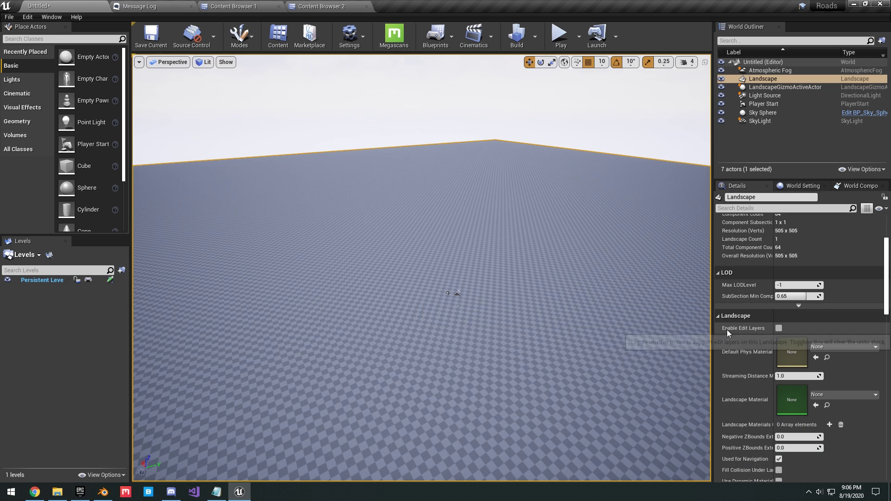
left_click(779, 328)
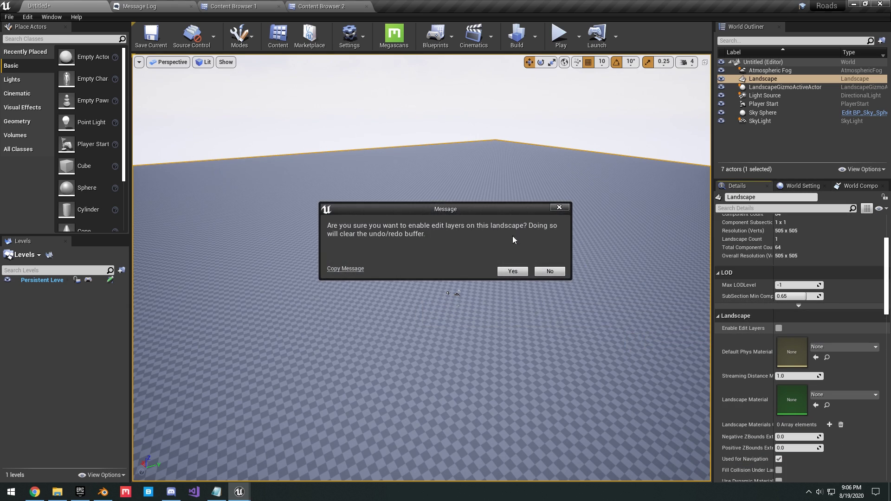
left_click(511, 272)
key("ctrl+s")
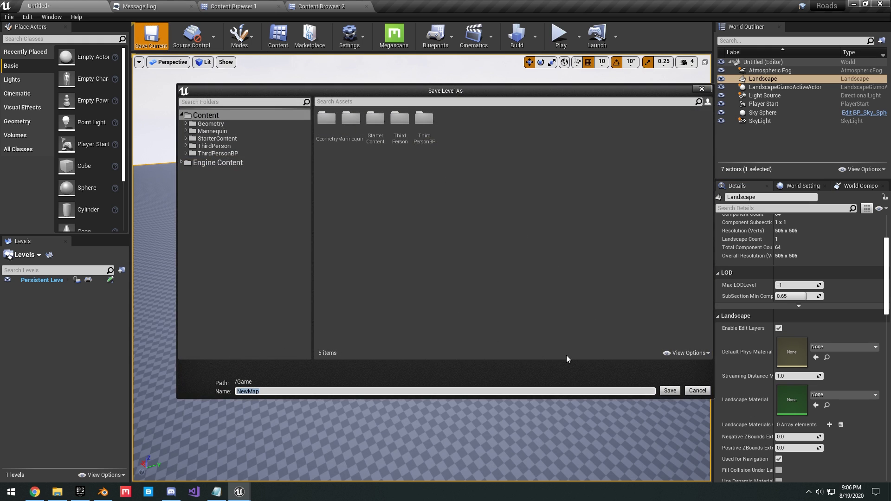
key("Return")
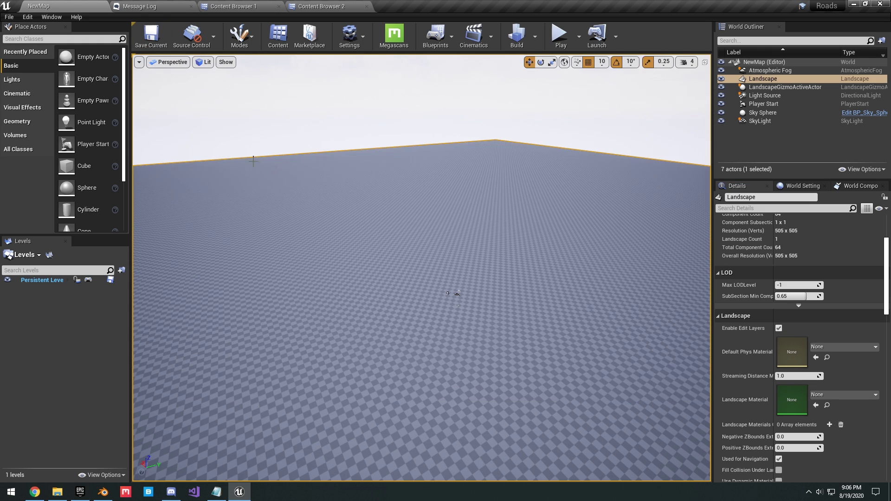
Switch to Landscape mode and widen the landscape settings area.
left_click(253, 36)
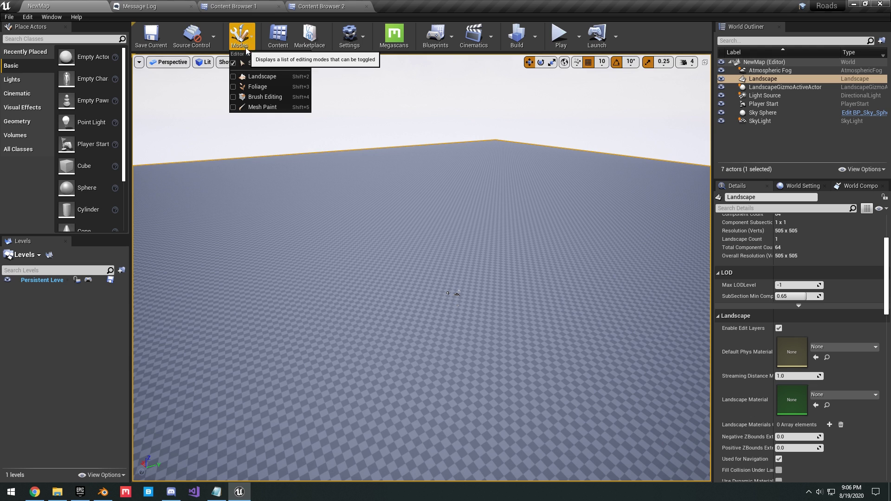
left_click(267, 78)
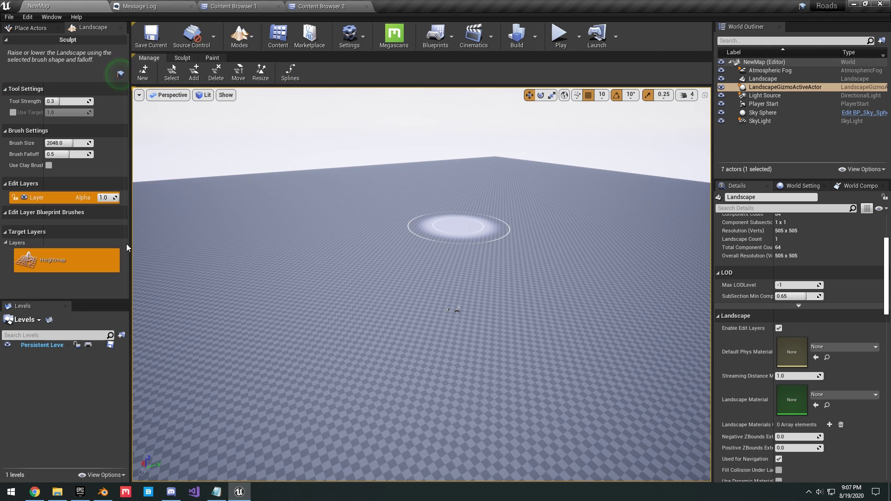
left_click_drag(130, 243, 167, 243)
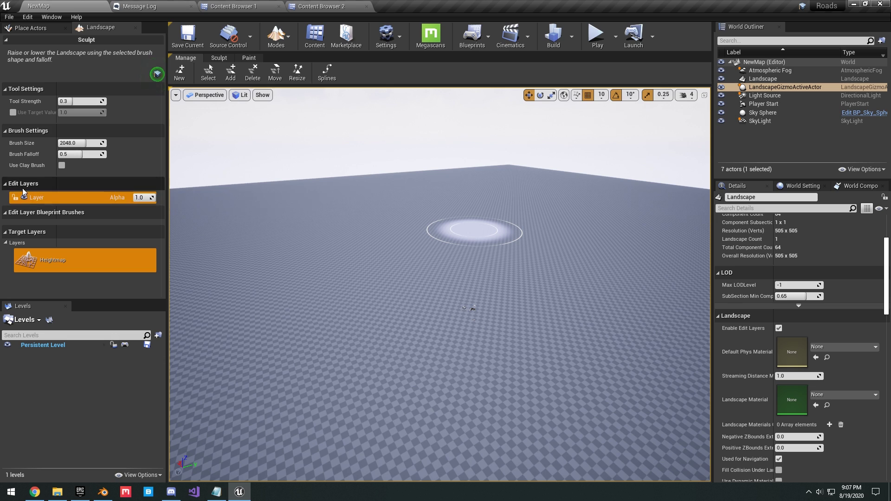
Create a second landscape edit layer and name it SplinesLayer.
right_click(55, 195)
left_click(72, 207)
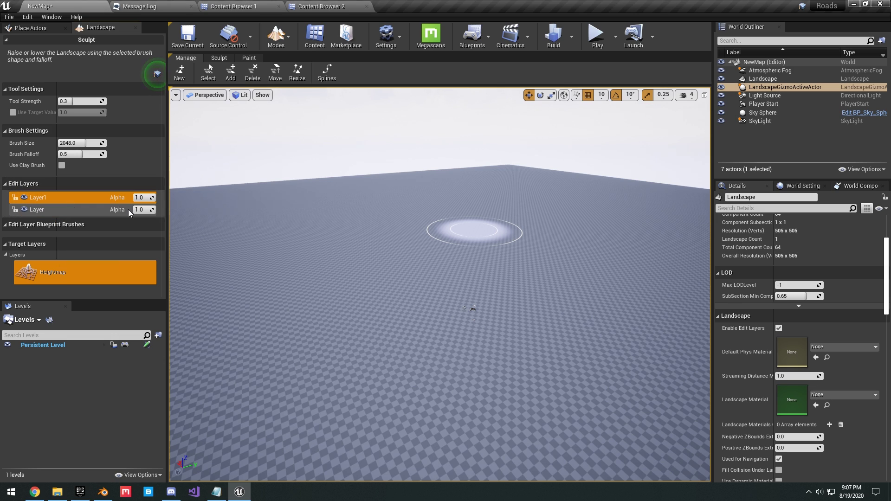
right_click(75, 204)
left_click(90, 226)
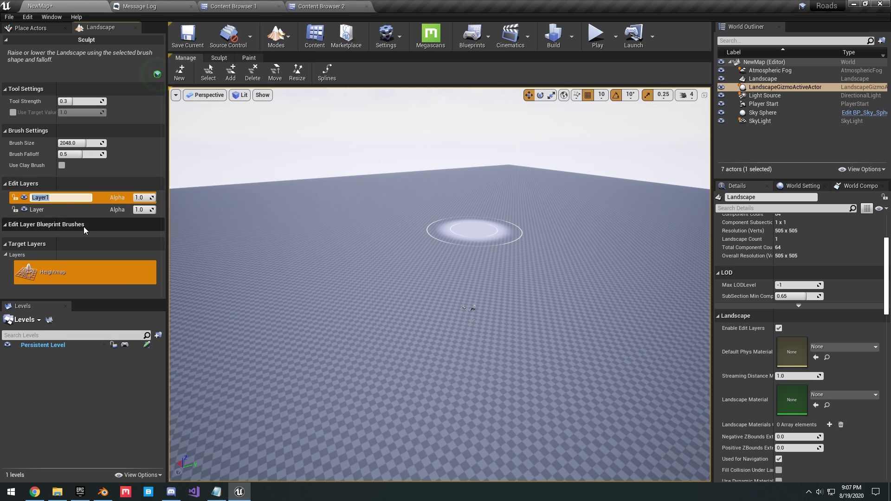
type("SplinesLayer")
key("Return")
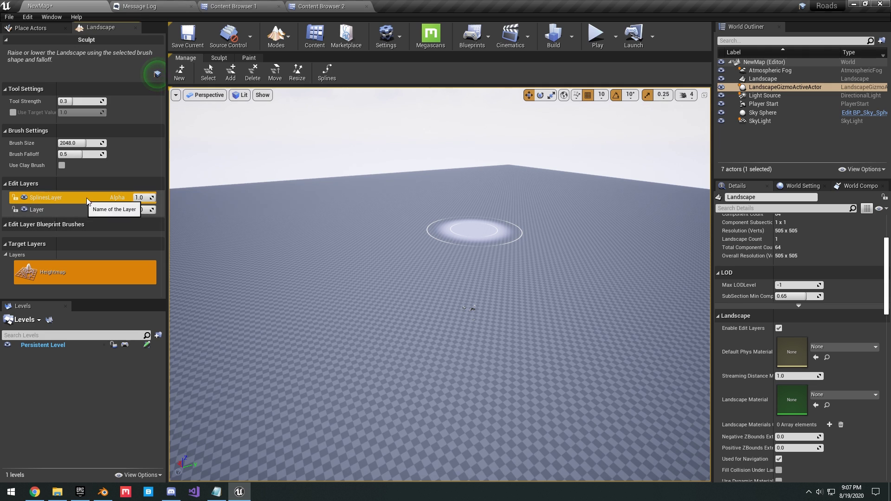
Reserve SplinesLayer for landscape splines.
right_click(61, 197)
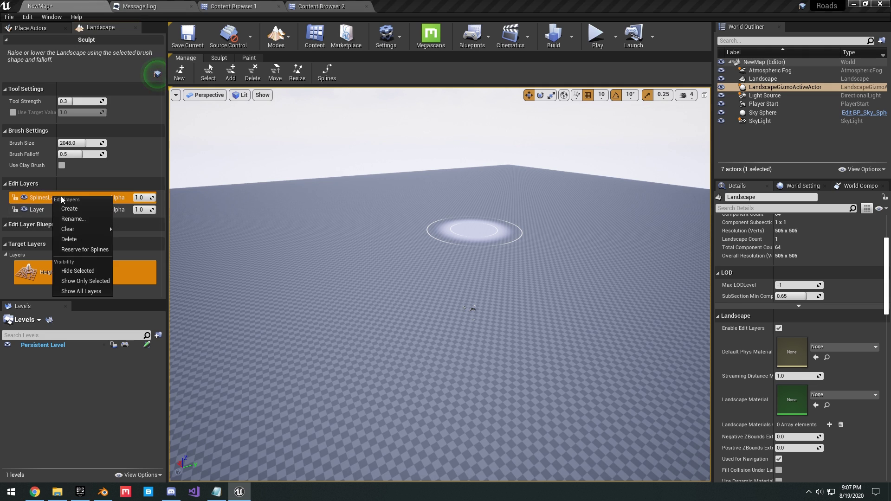
left_click(86, 251)
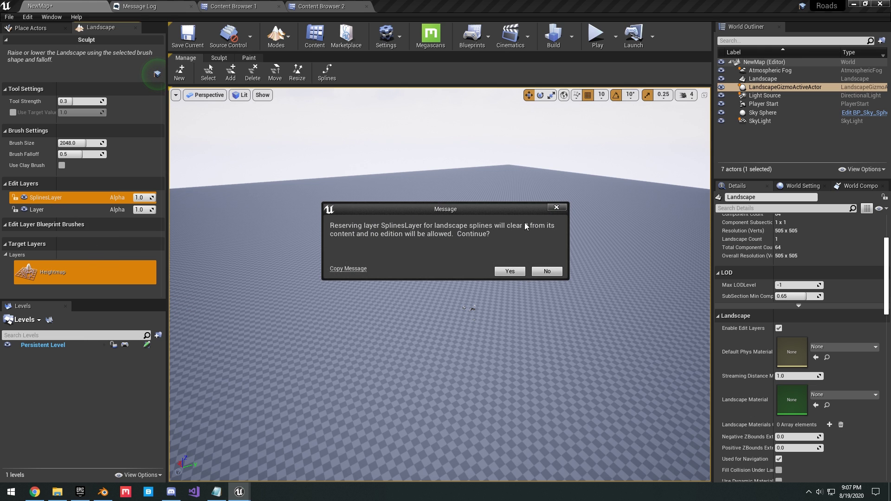
left_click(504, 274)
Activate the landscape Splines tool and place the first spline control point on the landscape.
right_click_drag(486, 240, 494, 256)
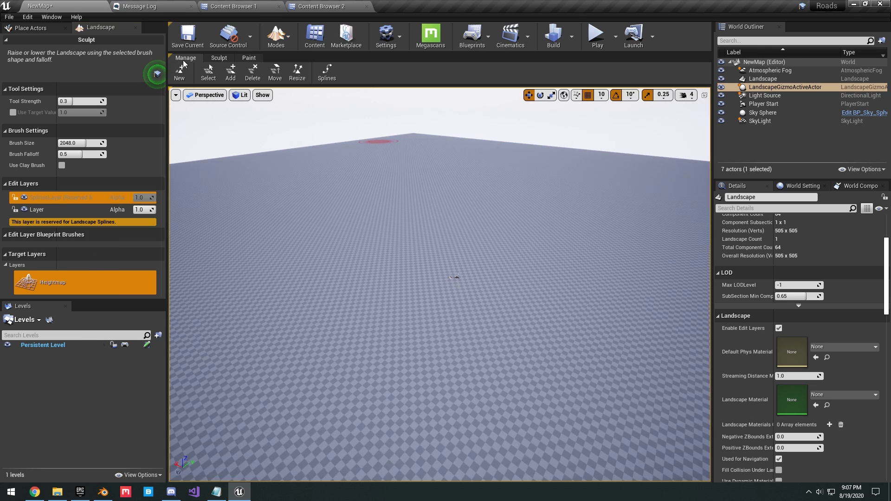
left_click(208, 73)
mouse_move(511, 186)
right_mouse_down()
mouse_move(497, 186)
mouse_move(527, 188)
right_mouse_up()
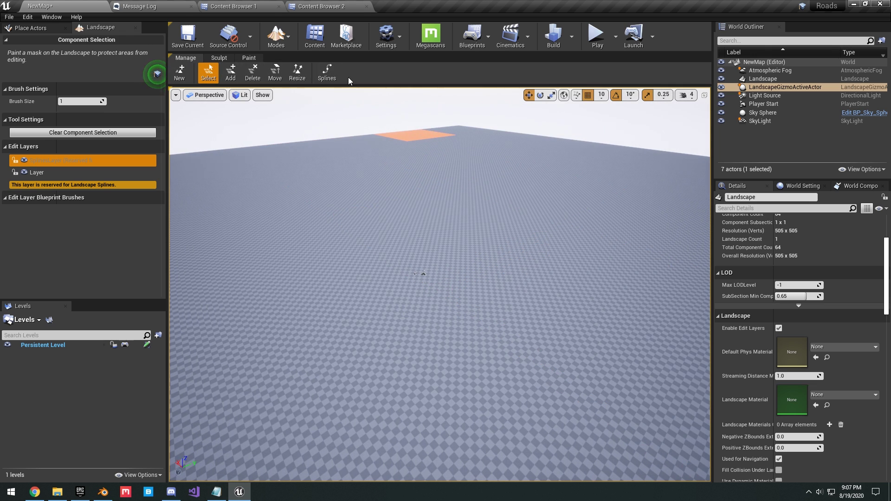
left_click(327, 72)
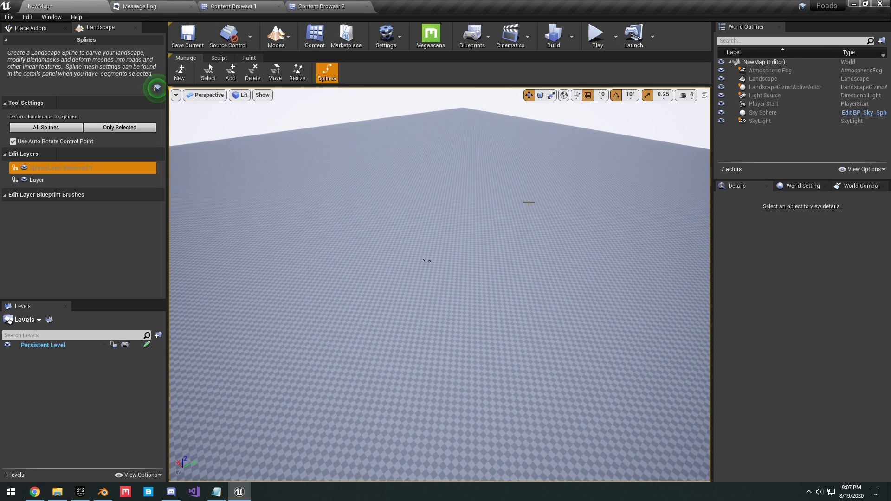
right_click_drag(555, 232, 586, 223)
left_click(569, 283, "ctrl")
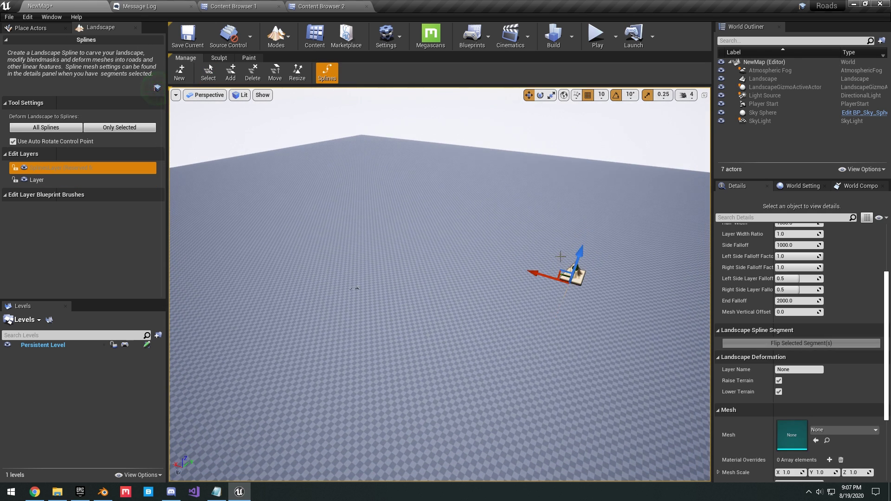
Add five spline control points that curve the road away from its start and across the landscape.
left_click(541, 240, "ctrl")
left_click(513, 208, "ctrl")
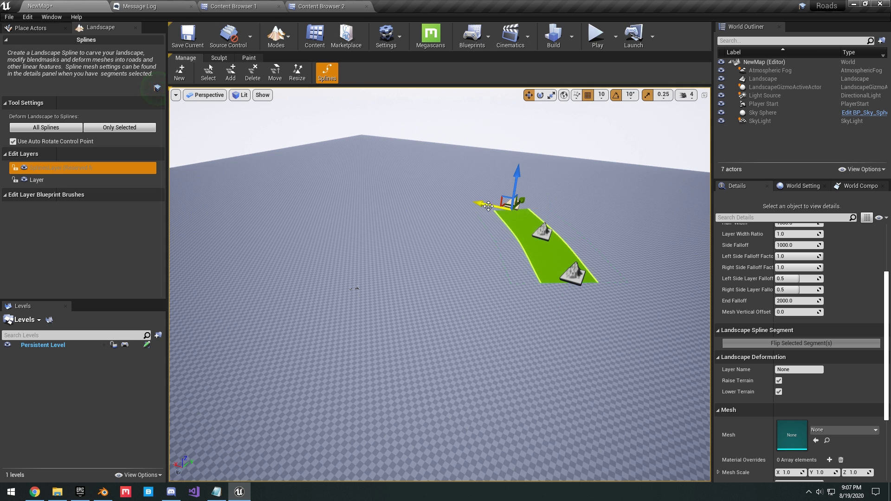
left_click(460, 190, "ctrl")
left_click(407, 187, "ctrl")
left_click(344, 196, "ctrl")
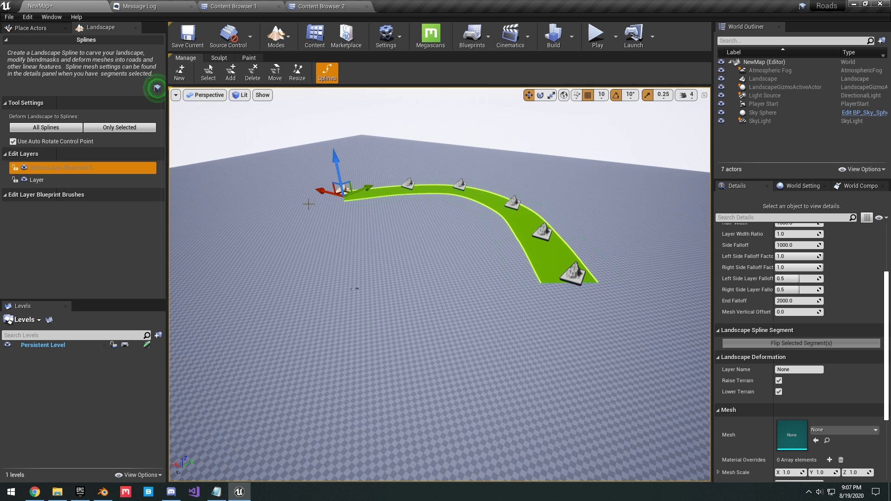
Extend the spline around the bend and along the near side of the landscape with more control points.
mouse_move(360, 235)
right_mouse_down()
mouse_move(358, 199)
mouse_move(394, 197)
mouse_move(492, 260)
mouse_move(369, 235)
right_mouse_up()
left_click(453, 342, "ctrl")
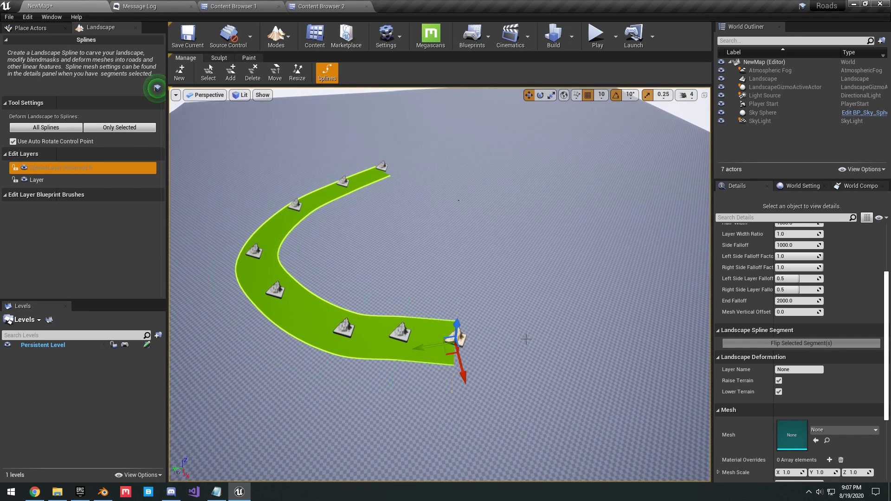
left_click(517, 349, "ctrl")
left_click(592, 346, "ctrl")
right_click_drag(635, 338, 669, 312)
left_click(592, 343, "ctrl")
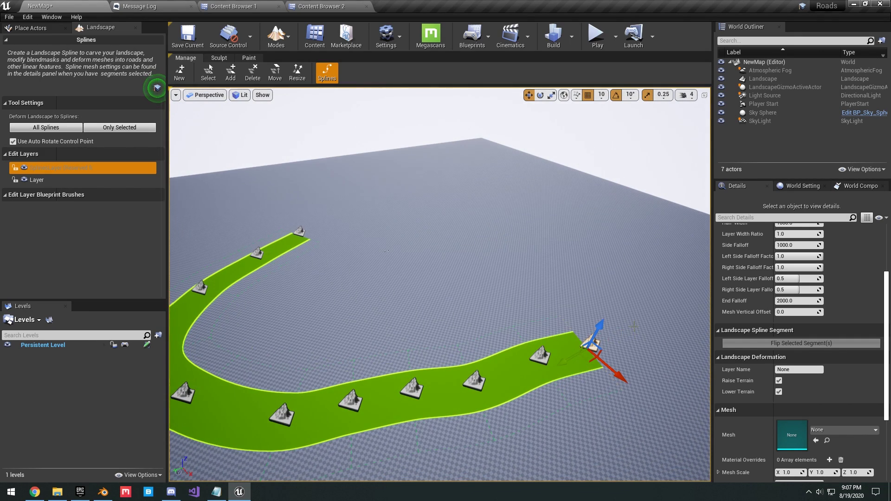
Add seven more control points to turn the road through another bend and back toward its start.
left_click(632, 331, "ctrl")
left_click(671, 308, "ctrl")
left_click(676, 278, "ctrl")
left_click(635, 250, "ctrl")
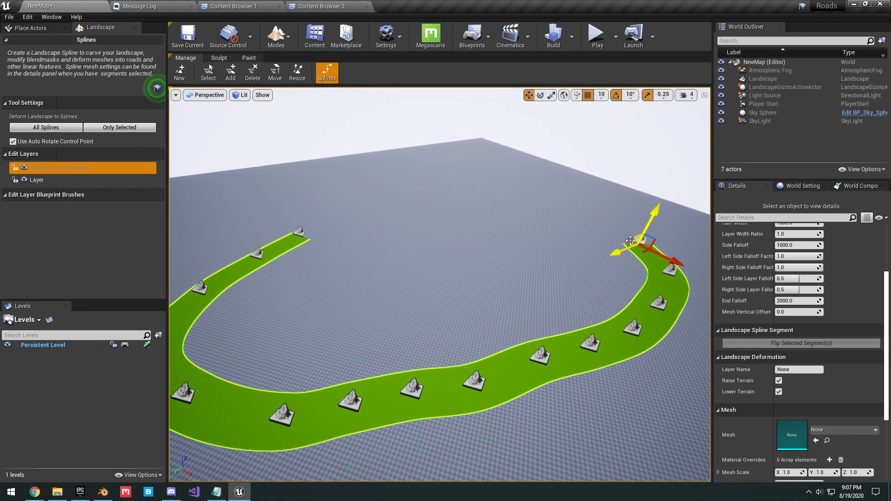
left_click(589, 221, "ctrl")
left_click(540, 210, "ctrl")
left_click(480, 200, "ctrl")
Branch a short side road of two control points off a control point in the middle of the spline.
key("w")
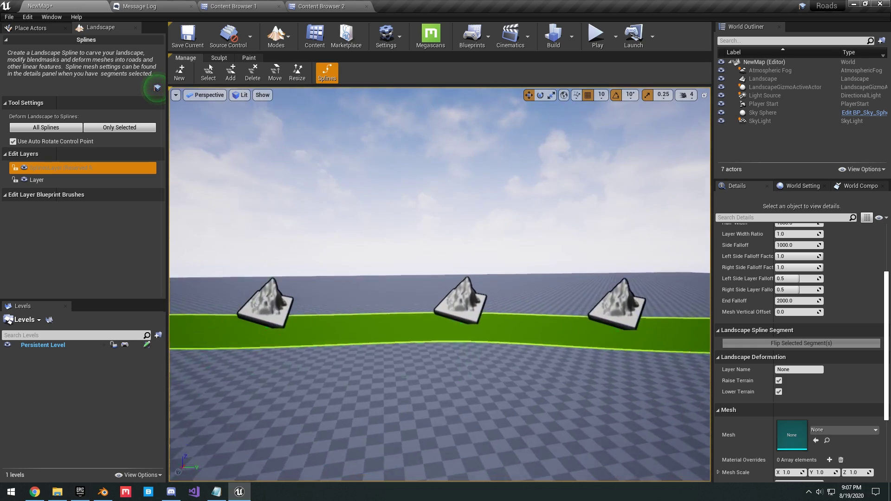
left_click(472, 316)
right_click_drag(472, 316, 448, 285)
key("s")
left_click(369, 299, "ctrl")
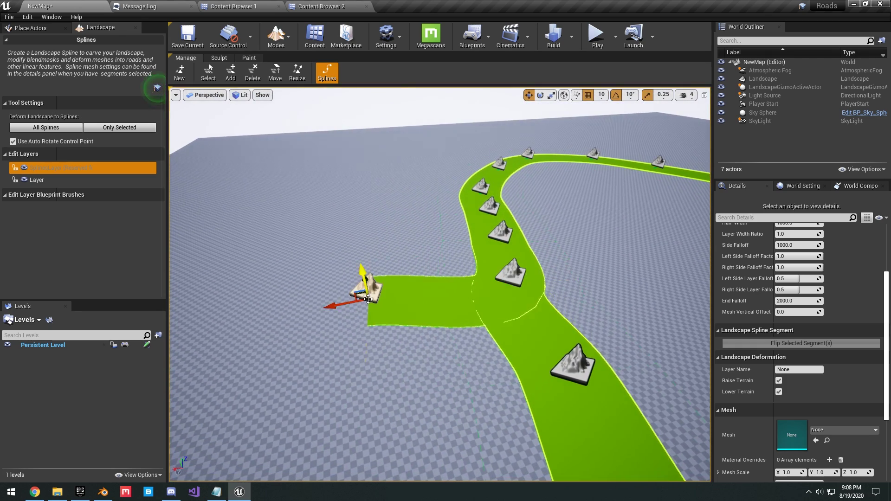
left_click(271, 303, "ctrl")
key("d")
right_click_drag(522, 314, 457, 264)
key("d")
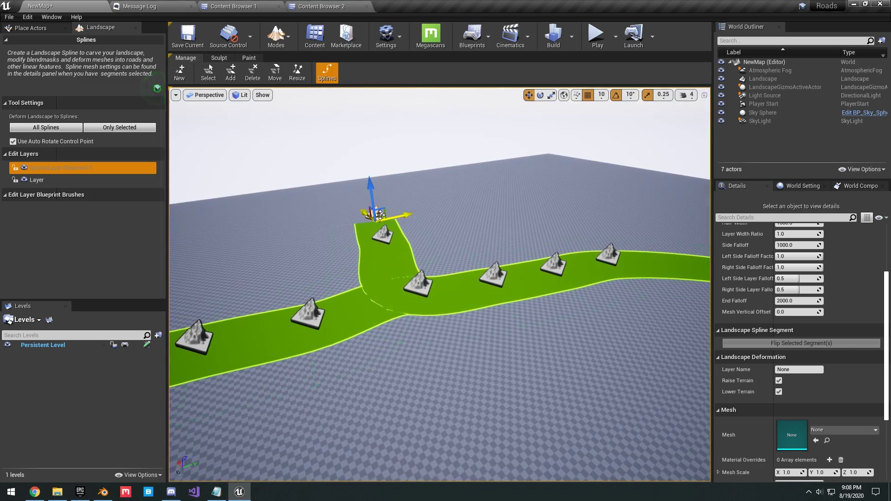
Delete both control points of the side branch.
key("Delete")
left_click(381, 236)
key("Delete")
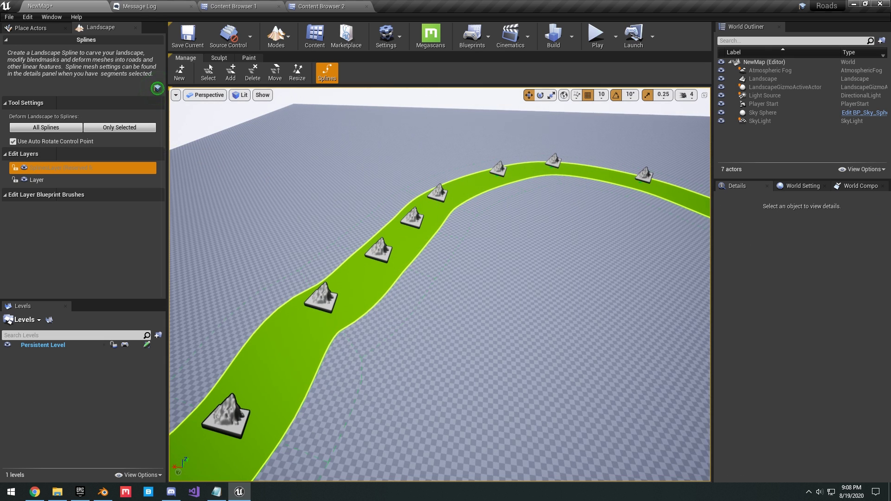
Select a control point on the road and select all segments connected to it.
left_click(439, 193)
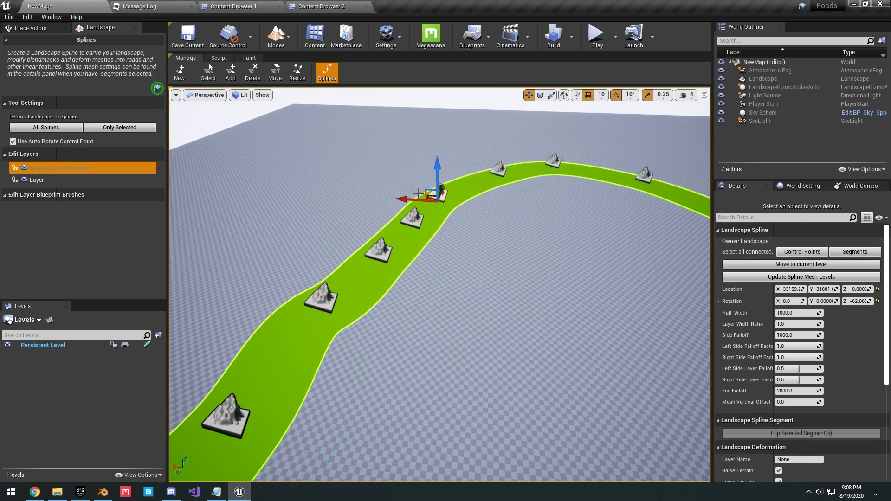
right_click_drag(652, 258, 615, 257)
left_click(854, 253)
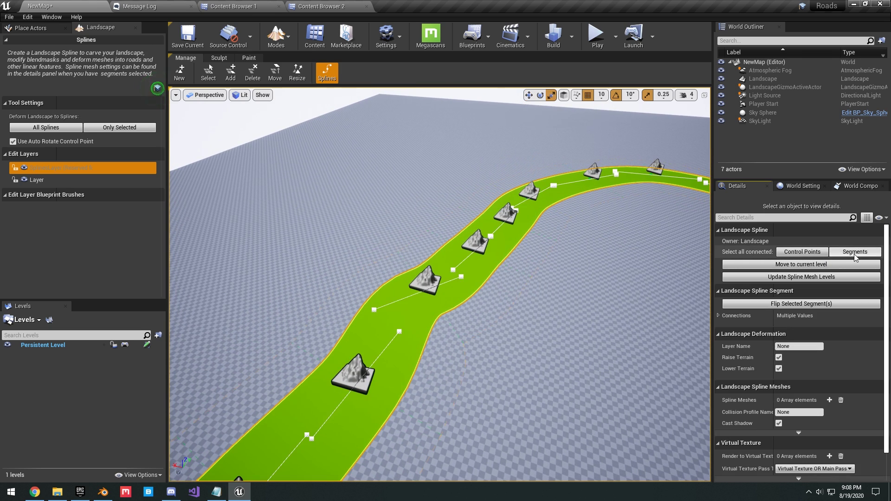
right_click_drag(492, 260, 664, 236)
right_click_drag(458, 250, 522, 265)
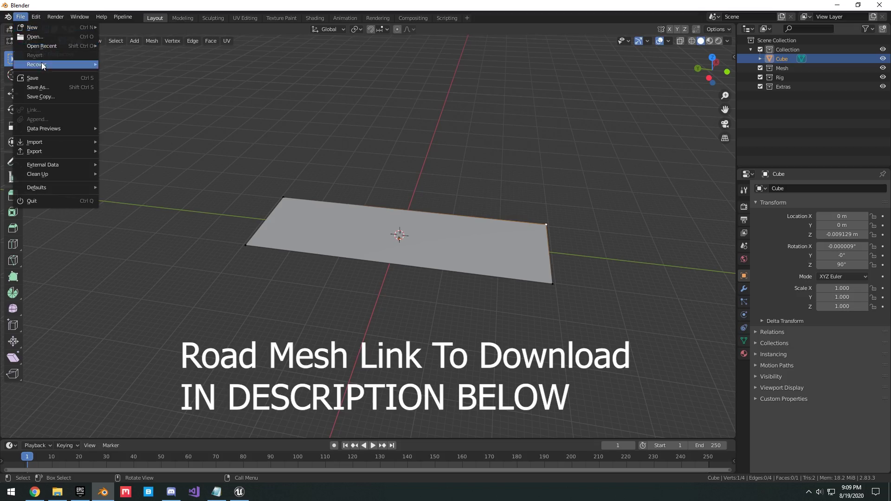
In Blender, start a new General file and delete the default camera and light.
mouse_move(29, 30)
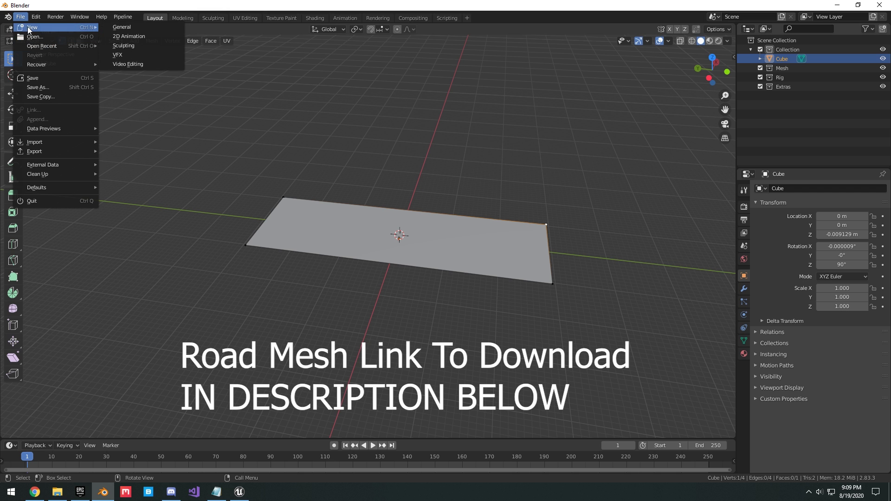
left_click(129, 26)
left_click(463, 262)
left_click(364, 288)
key("Delete")
left_click(475, 167)
key("Delete")
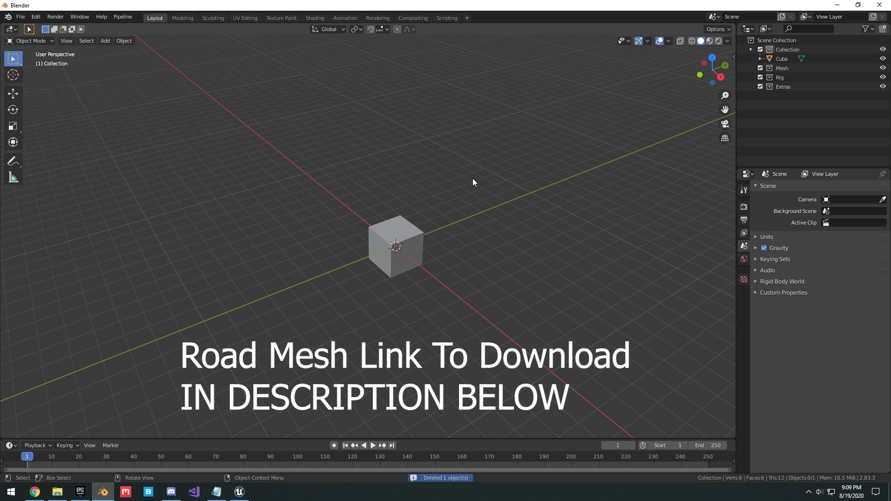
Stretch the default cube along X to a scale of about 29.4.
left_click(396, 240)
scroll(459, 239, "down", 5)
middle_click_drag(460, 240, 391, 252)
key("s")
key("x")
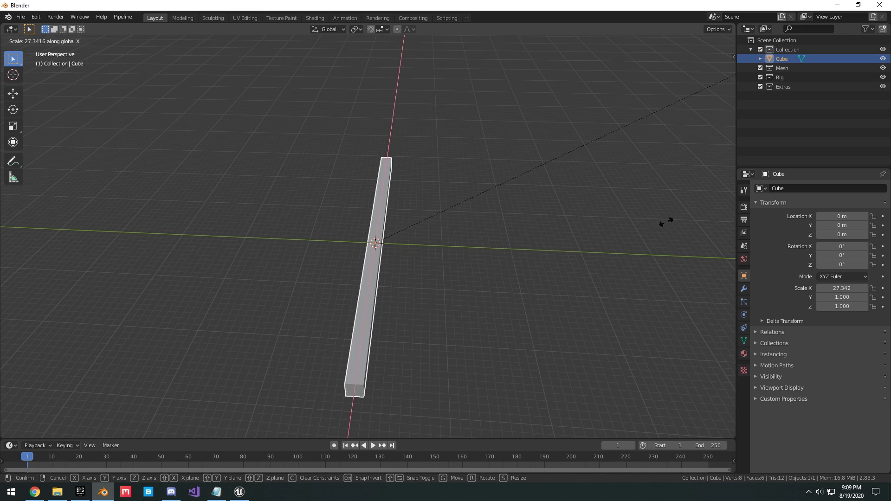
left_click(21, 79)
scroll(401, 218, "down", 3)
middle_click_drag(401, 218, 432, 213)
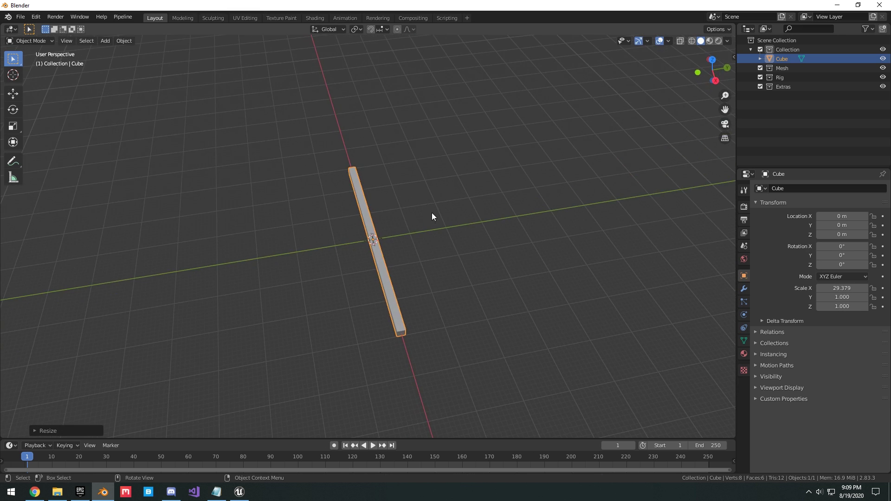
Widen the stretched cube along Y to a scale of about 10.1.
key("s")
key("x")
key("y")
left_click(229, 168)
middle_click_drag(362, 182, 411, 295)
key("s")
key("y")
left_click(445, 239)
Enter Edit Mode and add a centred loop cut across the middle of the slab's length.
key("Tab")
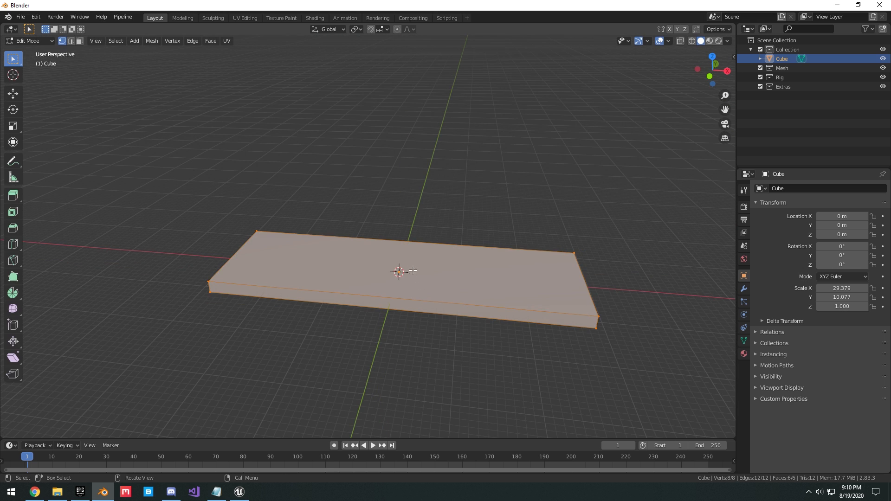
left_click(411, 248)
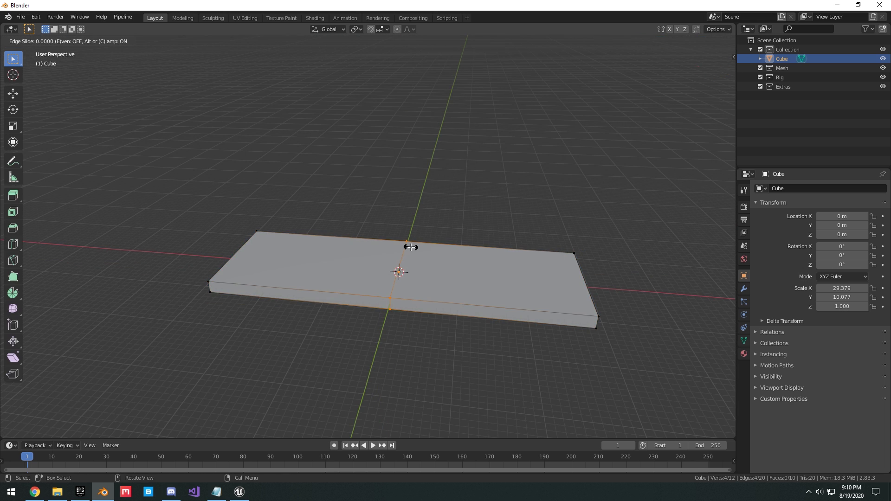
right_click(409, 257)
Switch to wireframe shading and delete the end vertices of the slab's positive X half.
scroll(415, 264, "down", 1)
mouse_move(418, 255)
middle_mouse_down()
mouse_move(415, 263)
mouse_move(438, 274)
mouse_move(470, 251)
mouse_move(439, 273)
mouse_move(471, 285)
middle_mouse_up()
scroll(469, 251, "down", 2)
scroll(470, 251, "down", 3)
key("z")
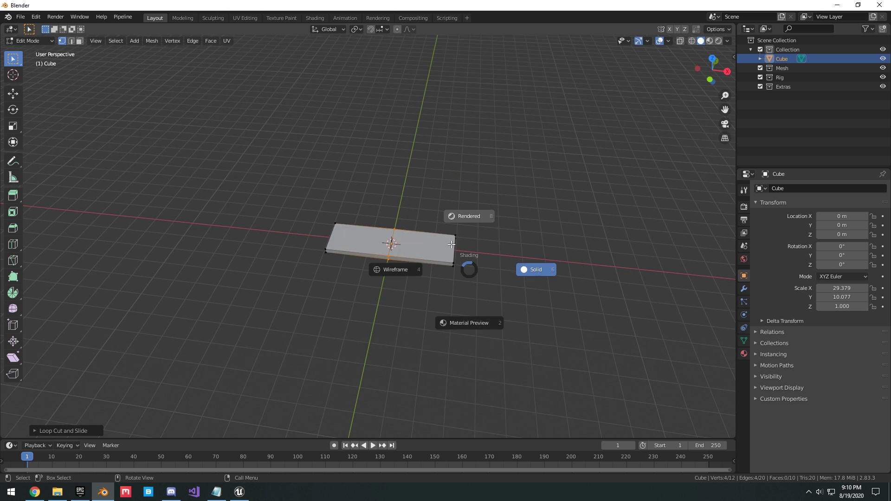
left_click(451, 245)
key("z")
left_click(420, 260)
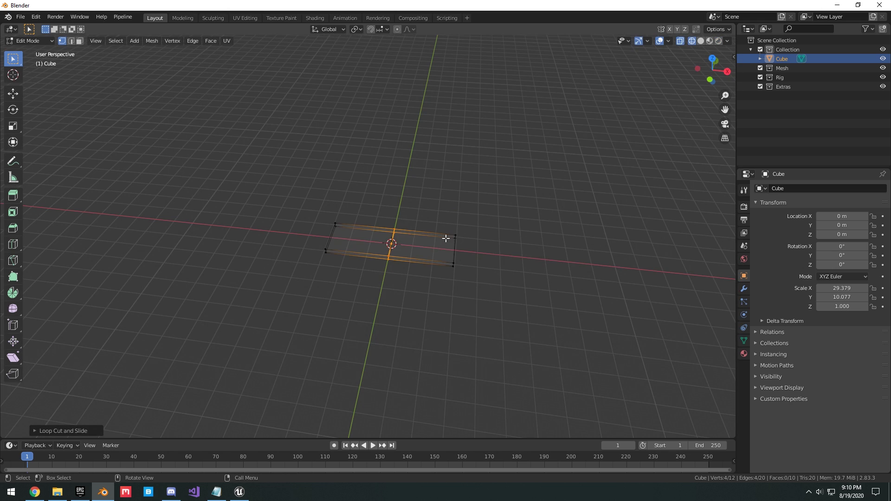
left_click(446, 238)
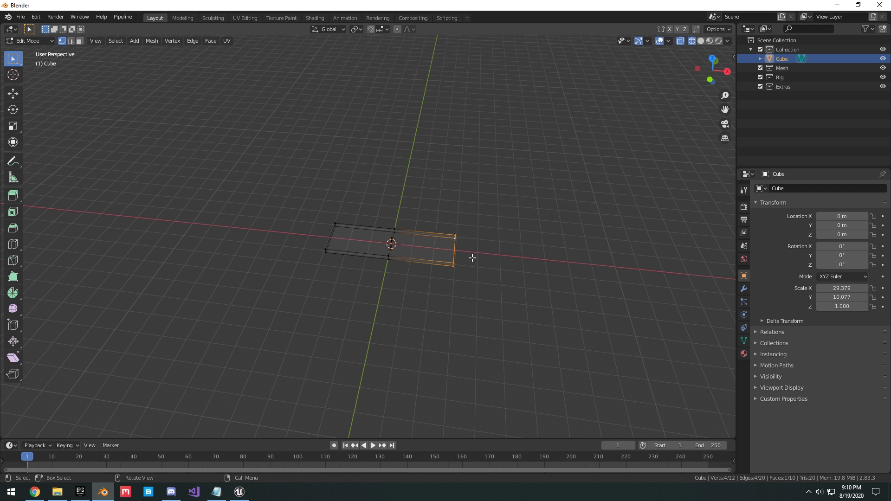
key("x")
left_click(439, 243)
Delete the two lower vertices at the slab's open middle end and return to solid shading.
middle_click_drag(439, 259, 413, 279)
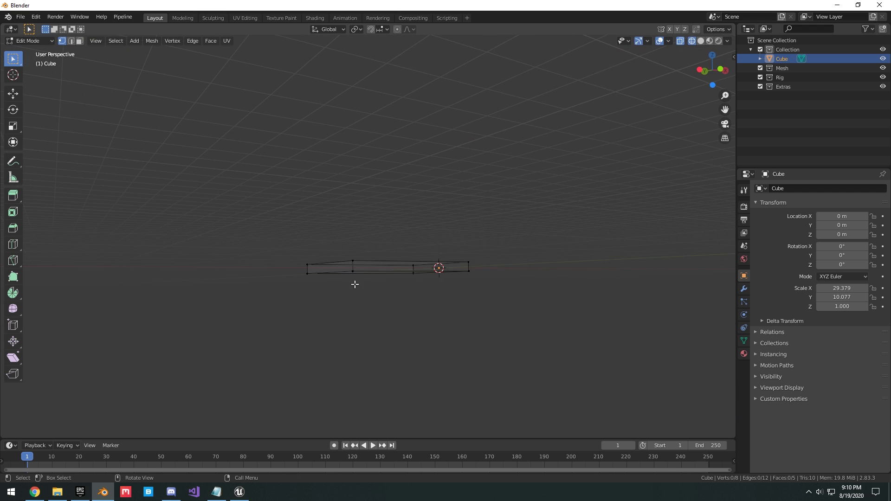
left_click(354, 271, "shift")
mouse_move(354, 271)
middle_mouse_down()
mouse_move(437, 288)
mouse_move(471, 247)
mouse_move(541, 296)
mouse_move(507, 278)
mouse_move(450, 285)
middle_mouse_up()
key("x")
left_click(445, 280)
key("shift+z")
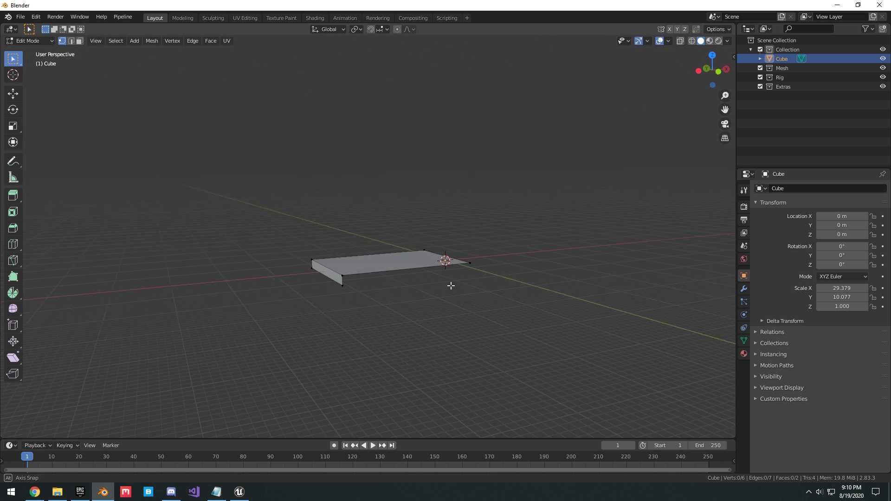
Select the lower edge of the outer side face and move it outward along X to slope the side.
scroll(418, 297, "up", 2)
middle_click_drag(370, 308, 349, 297)
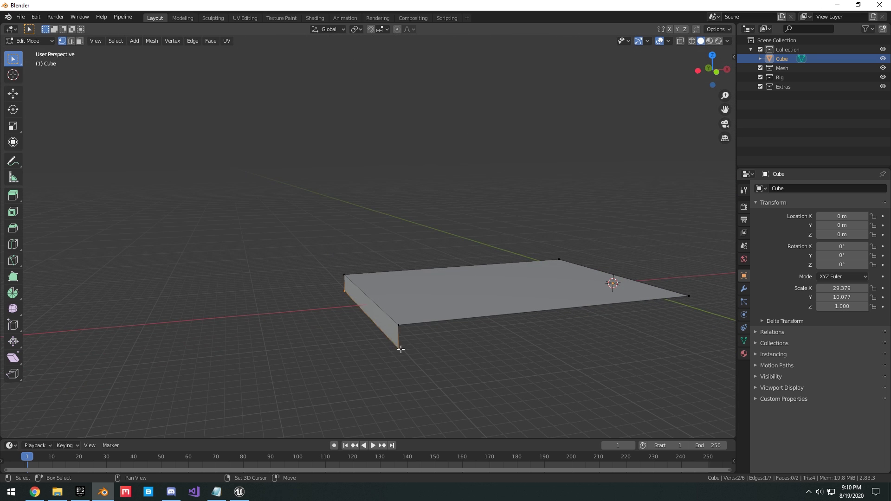
middle_click_drag(401, 349, 391, 312)
middle_click_drag(450, 315, 477, 320, "shift")
key("g")
key("x")
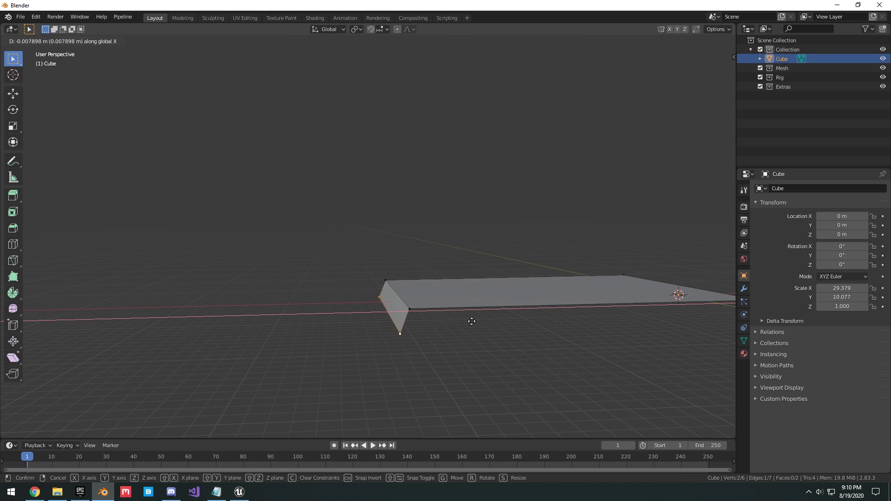
left_click(456, 319)
Adjust the height of the sloped side's outer edge along Z and fine-tune its position along X.
key("g")
key("y")
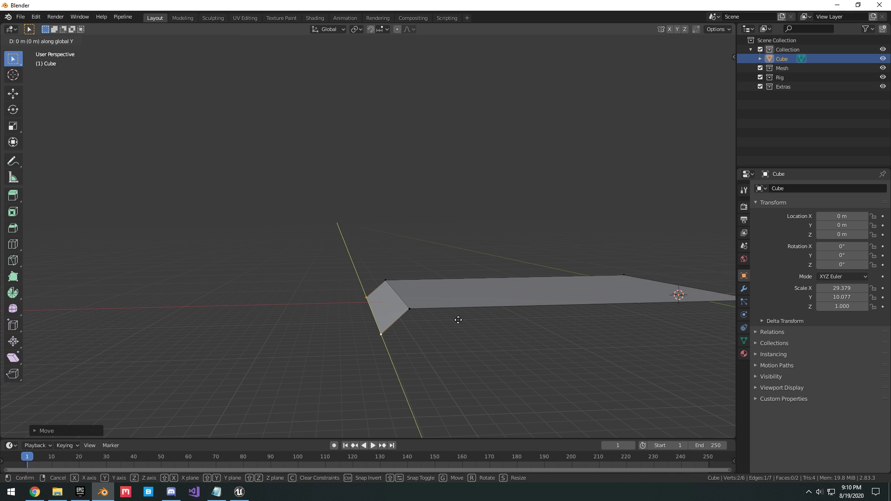
key("z")
left_click(422, 307)
middle_click_drag(423, 306, 445, 347)
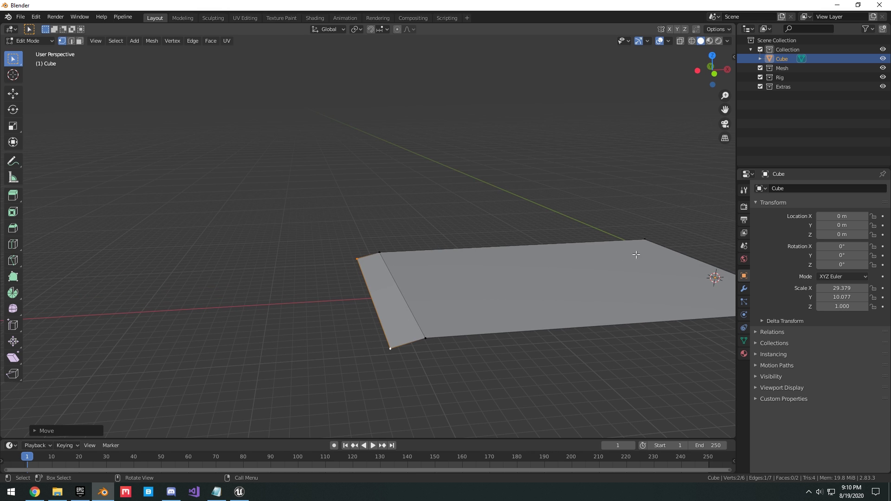
scroll(503, 257, "down", 2)
key("g")
key("x")
middle_click_drag(499, 257, 507, 294)
left_click(499, 261)
Extrude the outer edge outward along X and lower the new edge about 0.0067 m along Z.
key("e")
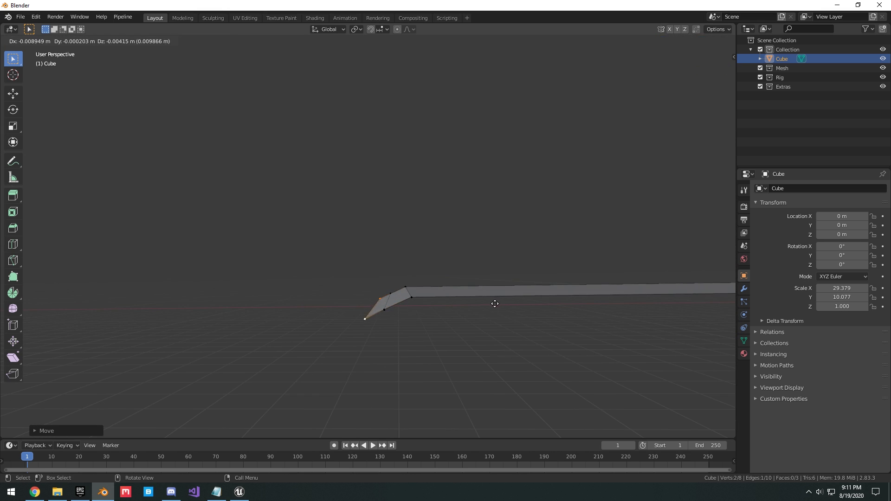
key("y")
key("z")
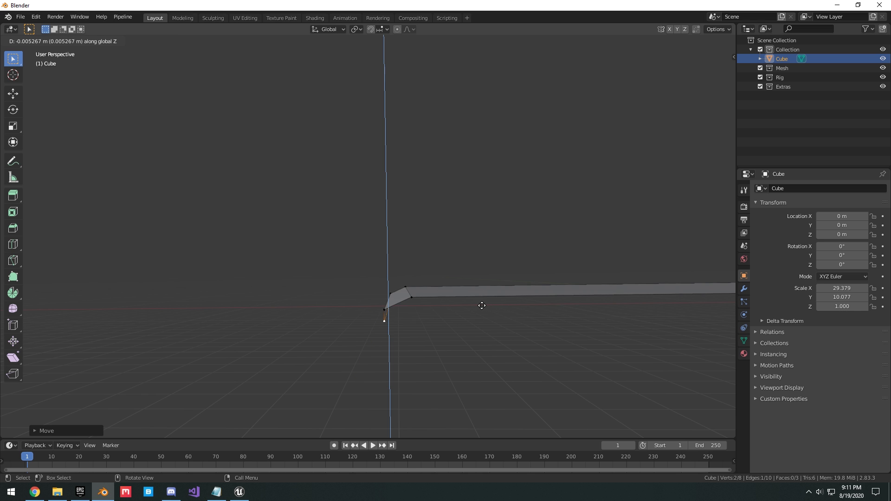
key("x")
key("z")
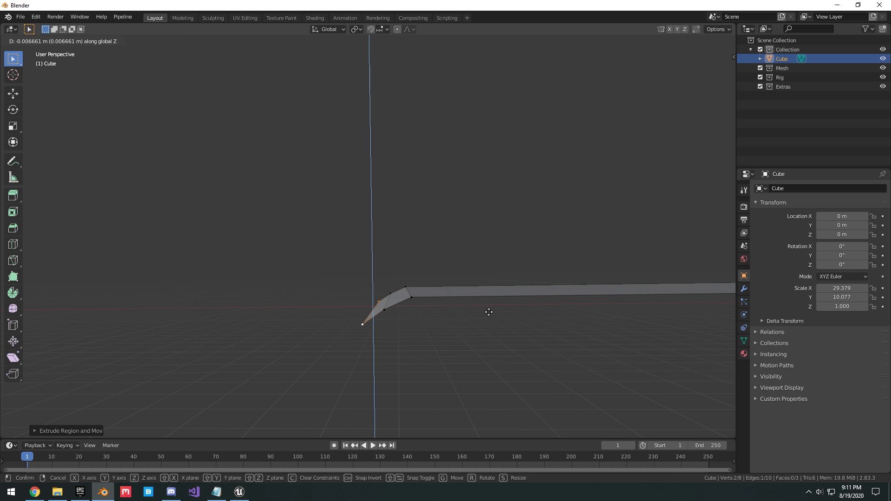
left_click(489, 312)
mouse_move(488, 312)
middle_mouse_down()
mouse_move(510, 338)
mouse_move(495, 397)
mouse_move(563, 332)
mouse_move(509, 281)
mouse_move(447, 284)
mouse_move(465, 334)
mouse_move(454, 298)
mouse_move(476, 305)
middle_mouse_up()
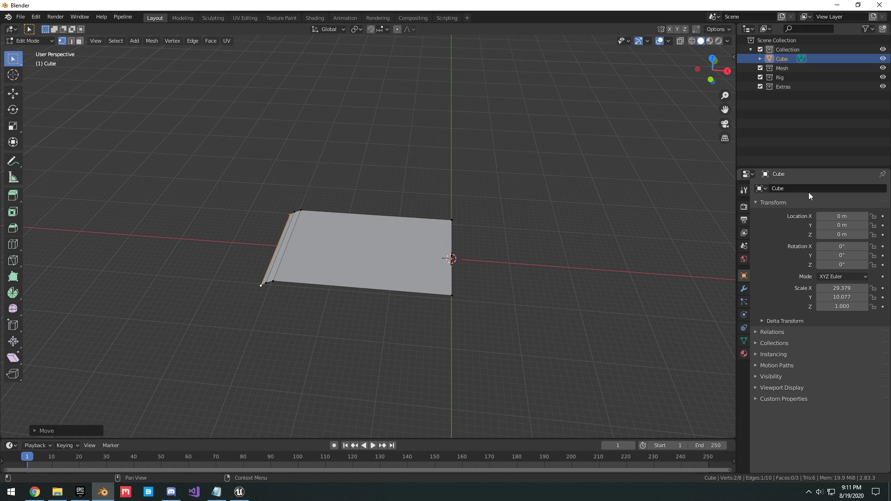
Return to Object Mode and add a Mirror modifier on the X axis to complete the road mesh.
key("Tab")
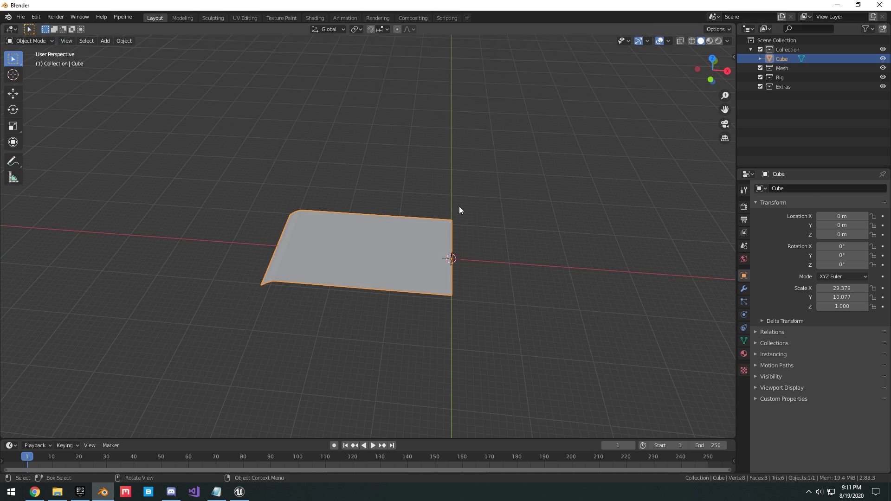
left_click(744, 190)
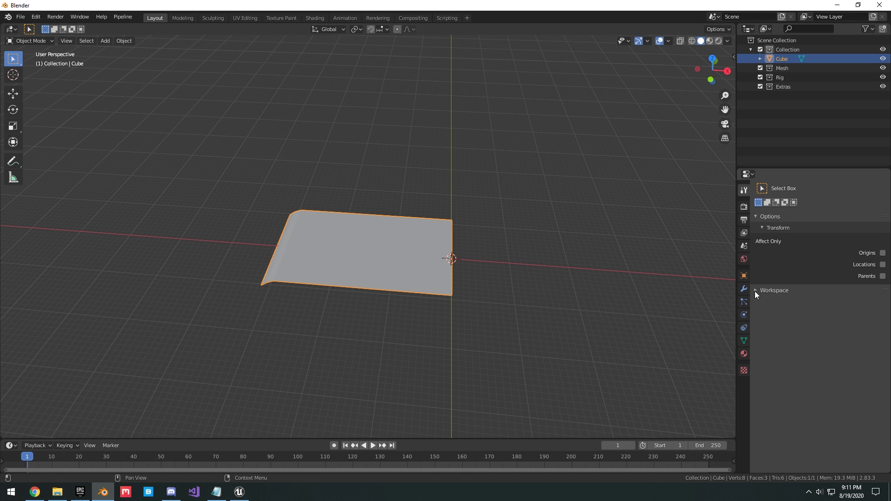
left_click(743, 291)
left_click(782, 189)
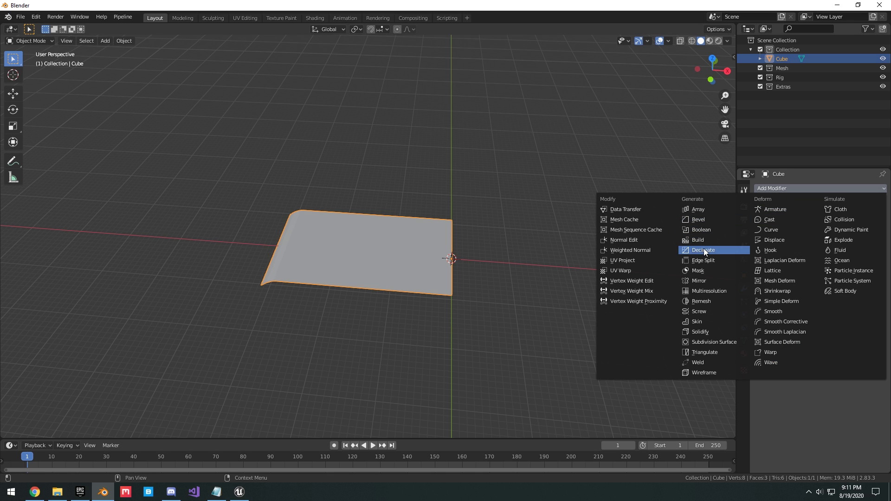
left_click(704, 282)
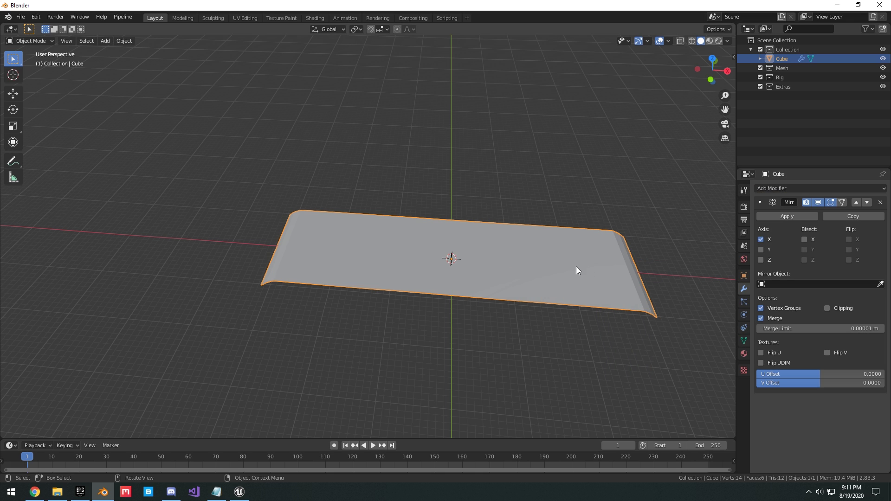
Apply the Mirror modifier and merge the two top halves into one face by deleting the centre vertices and filling the gap.
left_click(780, 219)
key("Tab")
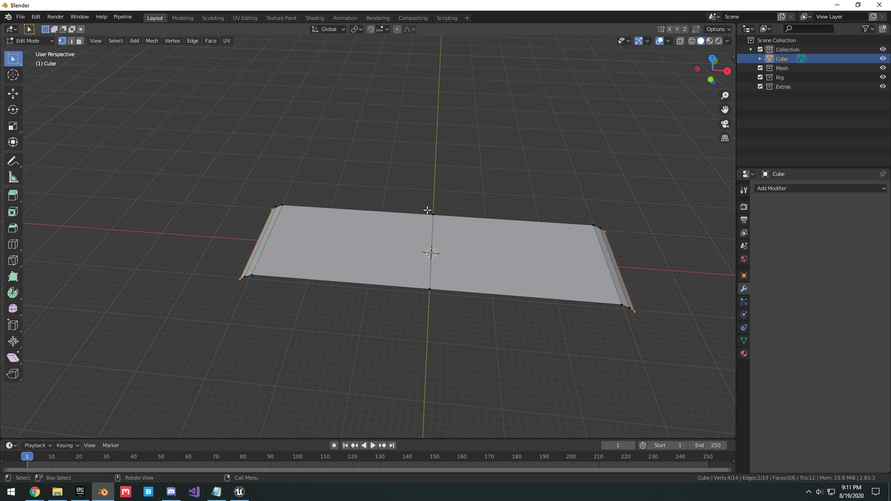
key("x")
left_click(465, 211)
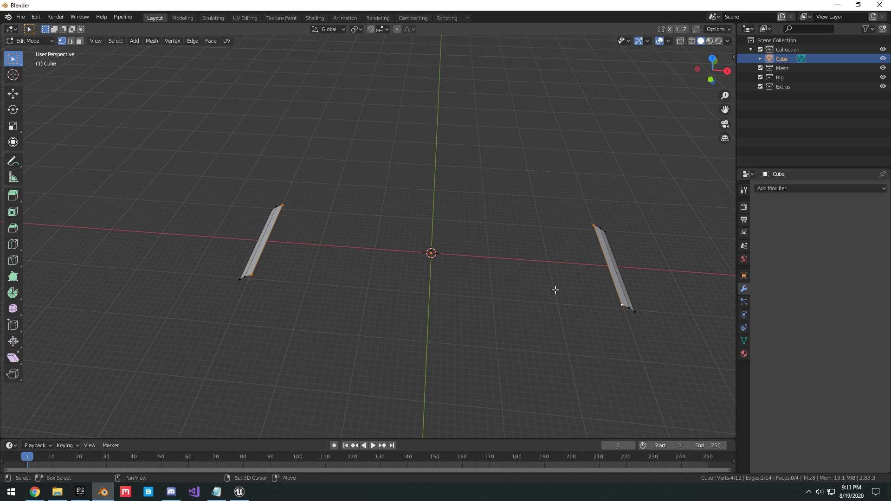
key("f")
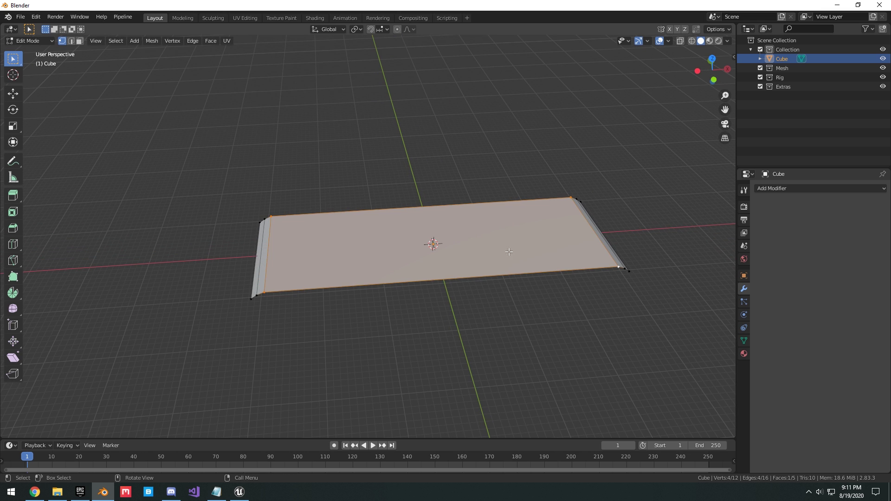
middle_click_drag(512, 255, 538, 314)
left_click(512, 270)
Select the whole road mesh and unwrap it with Project From View from the top view in the UV Editing workspace.
middle_click_drag(363, 117, 317, 111)
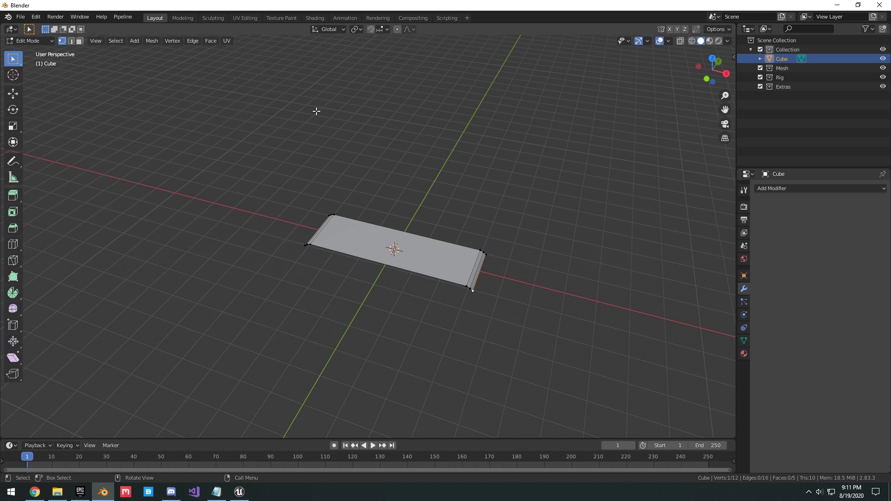
key("a")
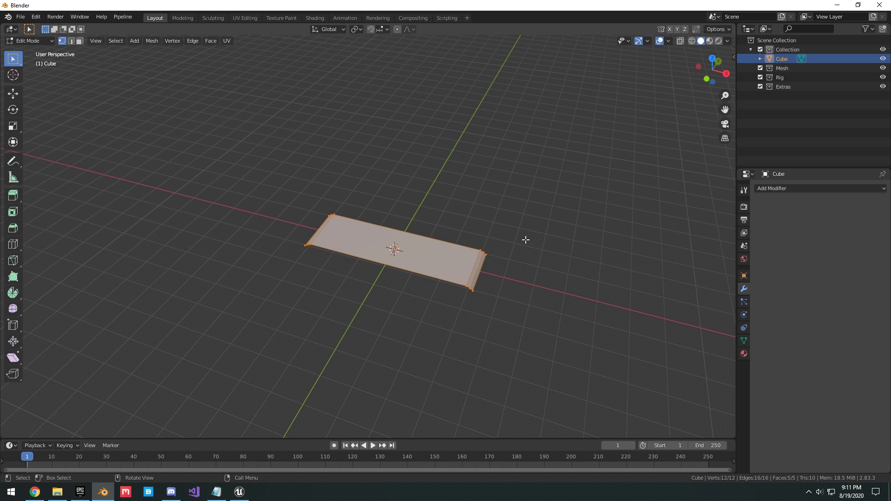
left_click(238, 19)
scroll(459, 62, "down", 6)
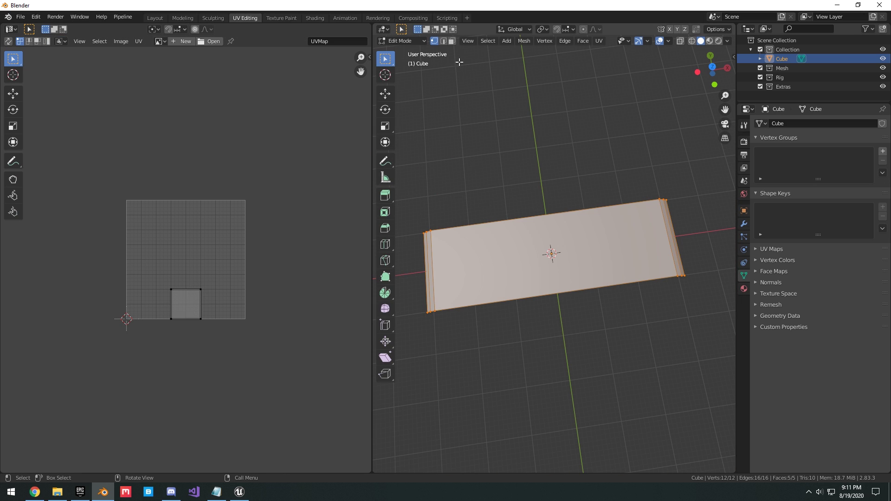
left_click(468, 41)
mouse_move(557, 148)
left_click(594, 161)
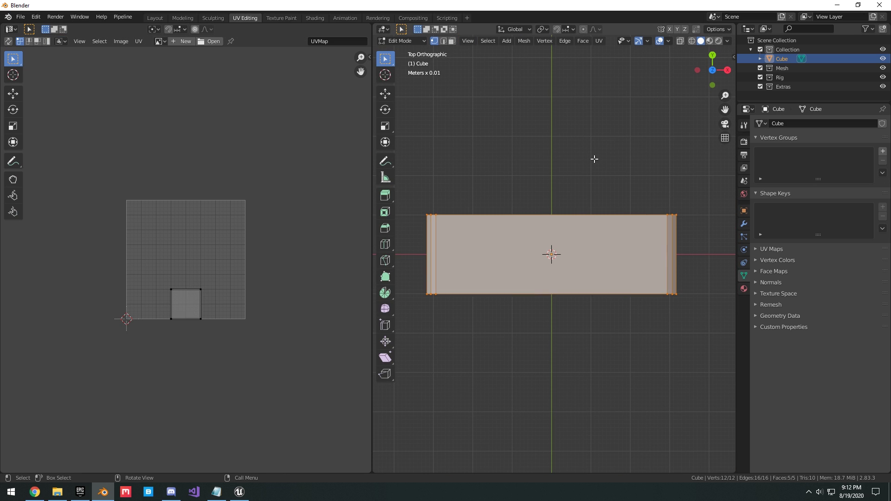
key("u")
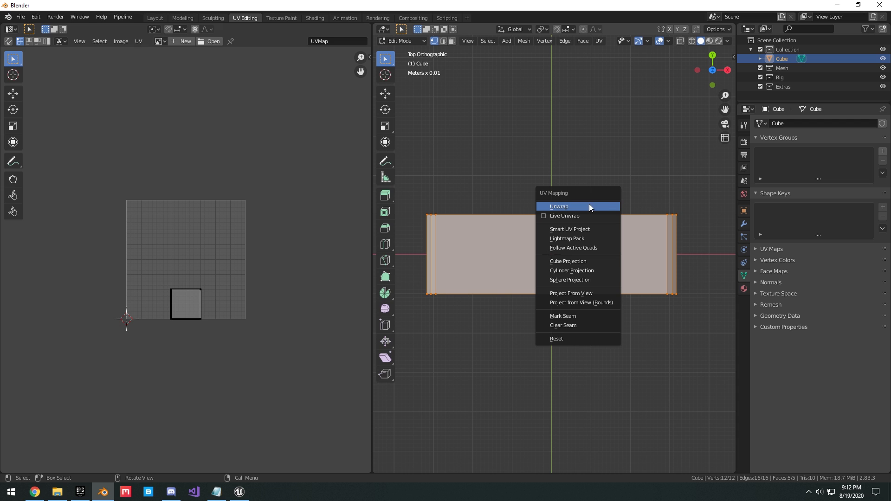
left_click(586, 294)
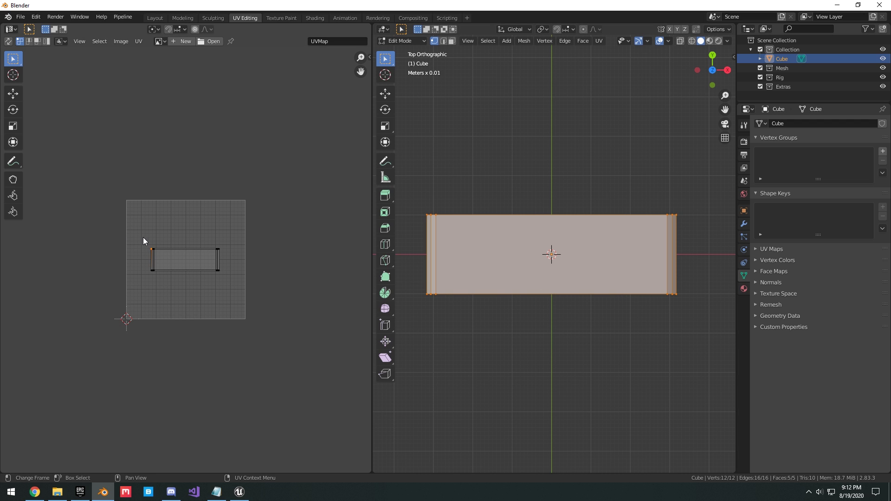
Scale up all UVs and shift them along X until they span the full width of the UV square.
left_click_drag(123, 219, 295, 294)
left_click_drag(121, 216, 264, 254)
key("s")
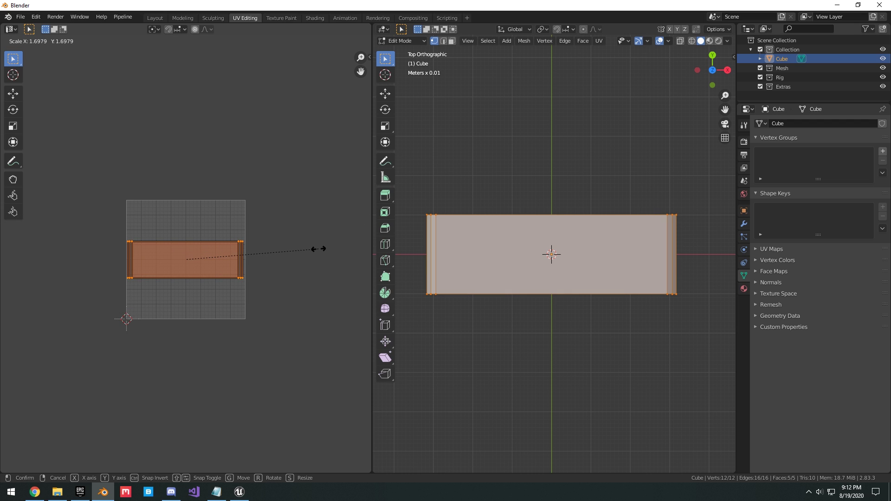
left_click(322, 246)
key("Home")
key("g")
key("x")
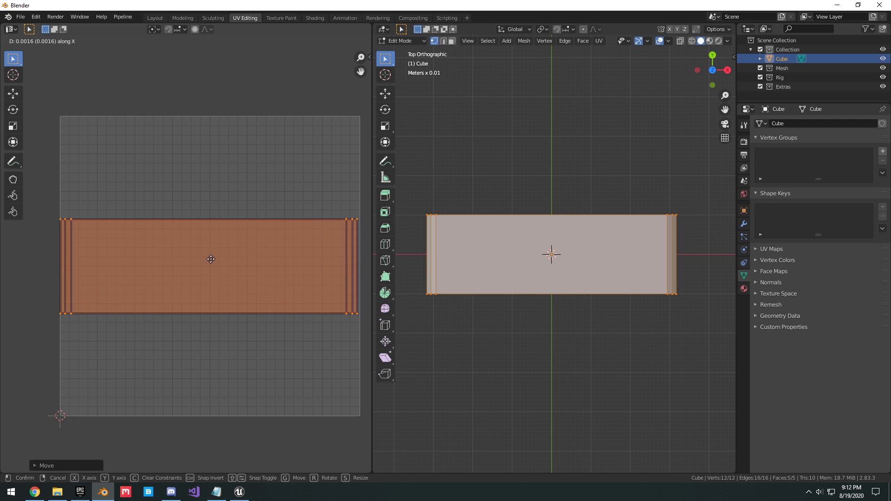
left_click(213, 261)
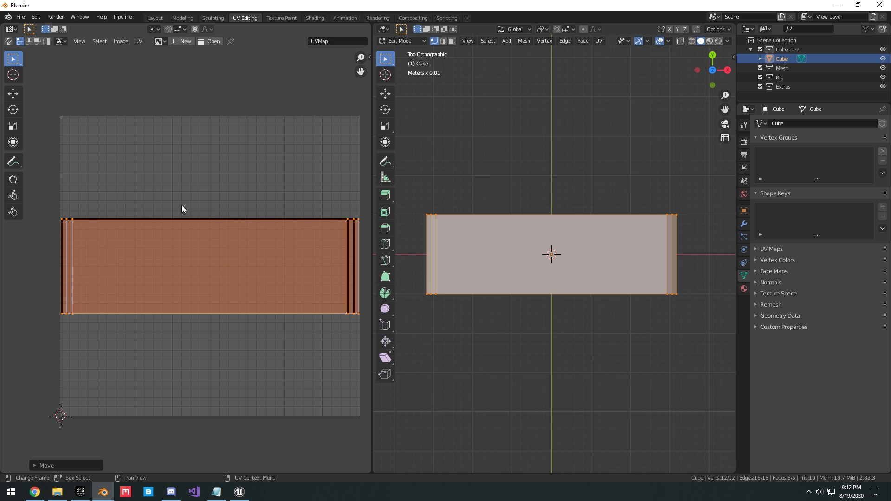
scroll(185, 207, "down", 3)
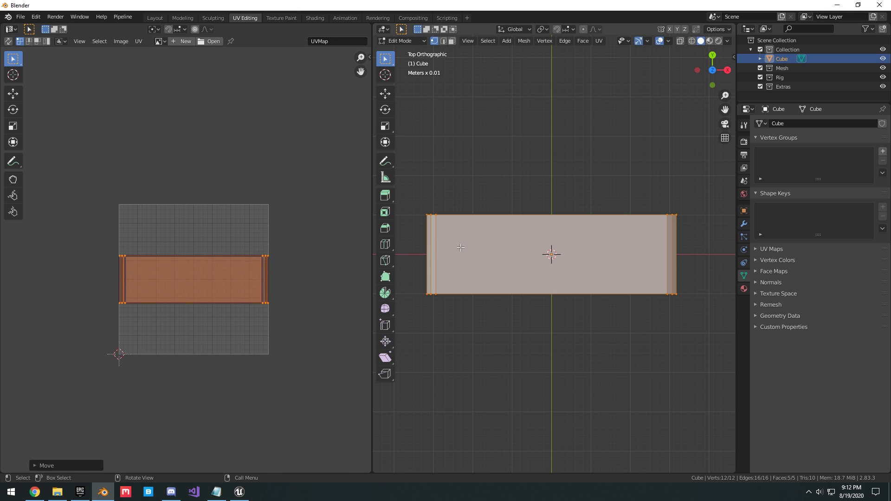
Return to the Layout workspace and export only the selected road mesh as RoadMesh.fbx.
middle_click_drag(461, 248, 544, 198)
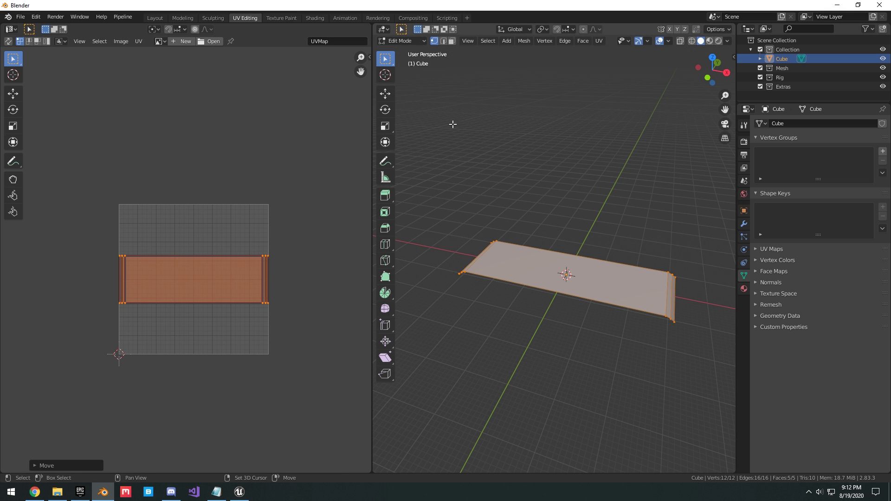
left_click(153, 18)
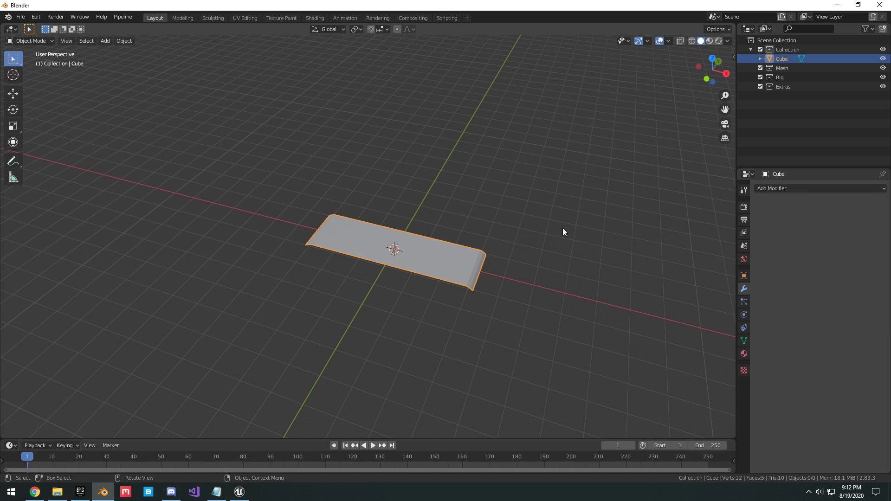
left_click(21, 17)
mouse_move(37, 151)
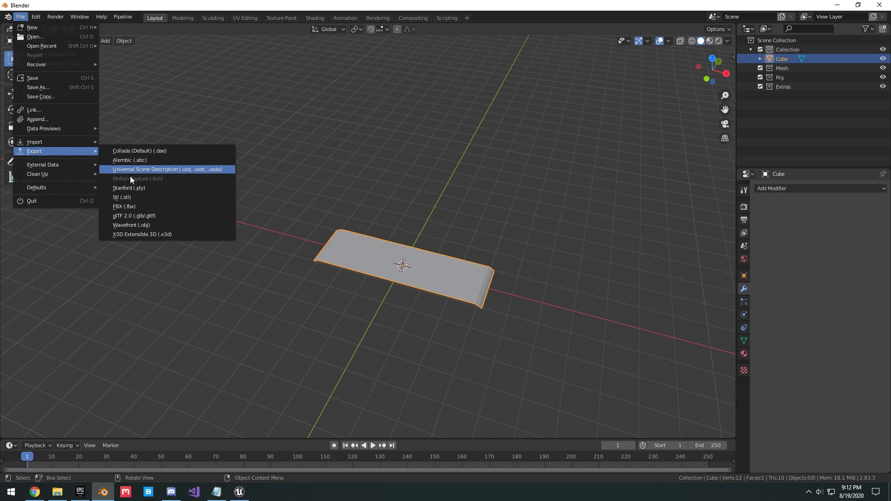
left_click(129, 205)
left_click(238, 153)
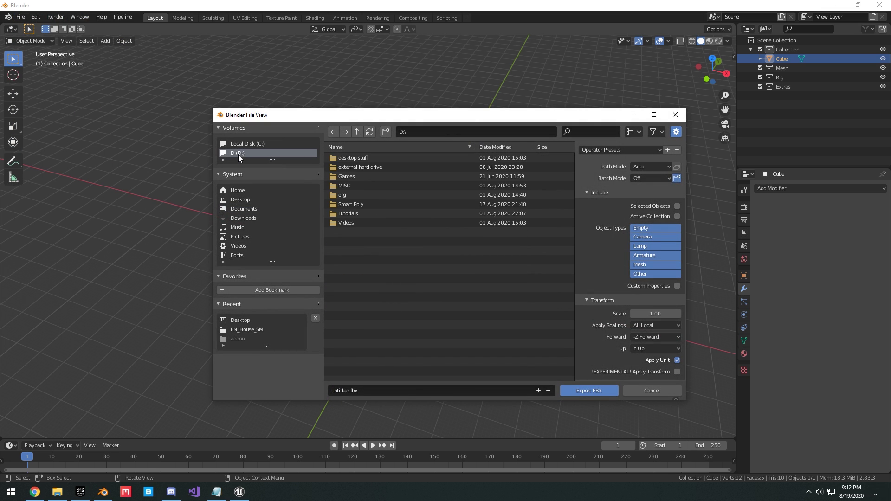
left_click(381, 390)
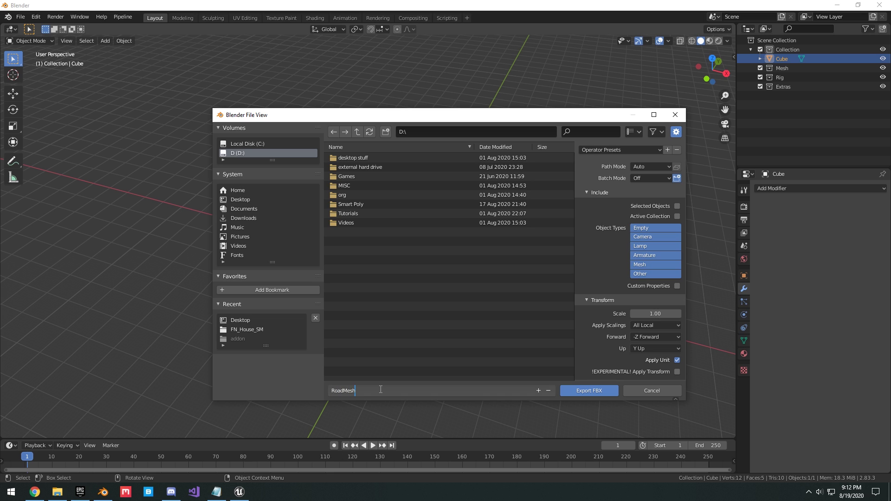
key("Return")
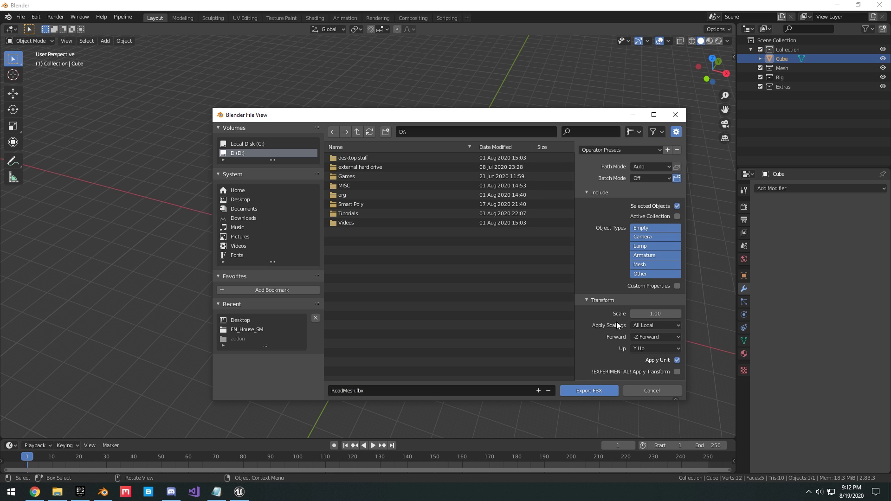
left_click(584, 388)
Switch to Unreal Editor and import the RoadMesh file from the desktop into the Content folder.
left_click(837, 5)
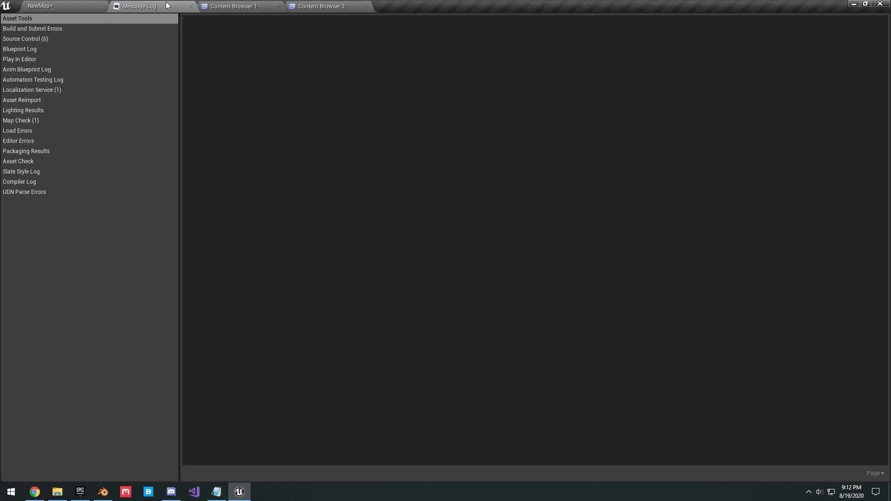
left_click(236, 3)
left_click(304, 4)
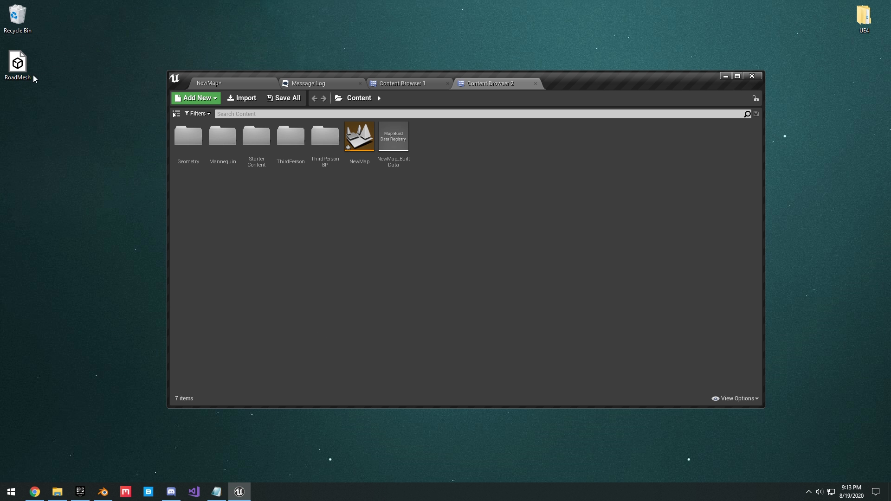
left_click(26, 73)
left_click_drag(26, 74, 381, 210)
left_click_drag(453, 212, 453, 213)
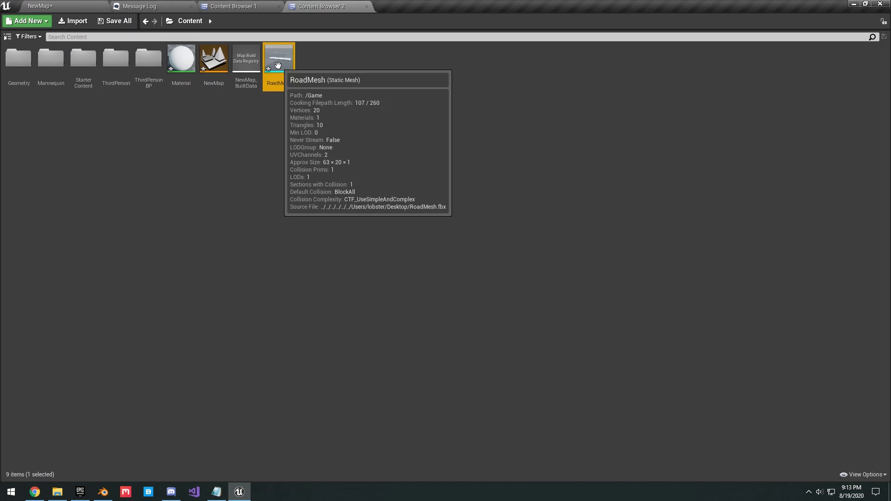
Open RoadMesh in the Static Mesh Editor, examine the shading of its sloped edges up close, and close the editor.
double_click(277, 66)
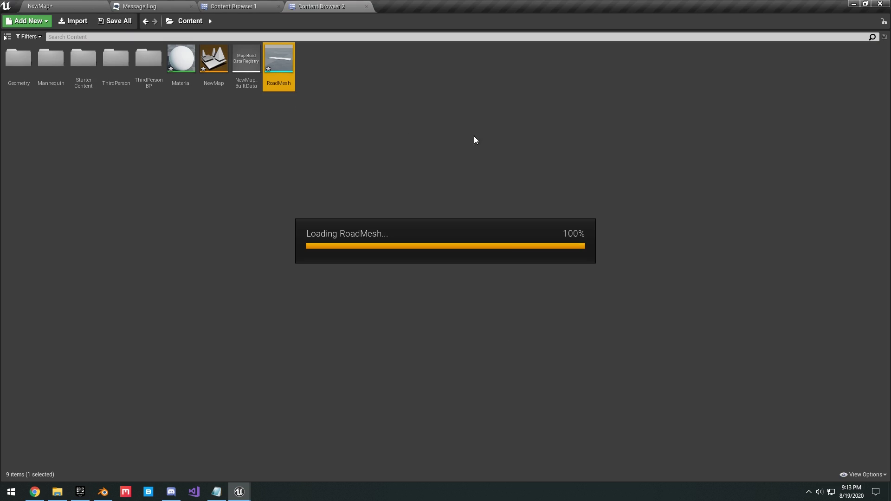
left_click_drag(789, 39, 506, 3)
key("w")
right_click_drag(371, 232, 323, 300)
right_click_drag(499, 169, 384, 228)
key("w")
key("w")
left_click(500, 44)
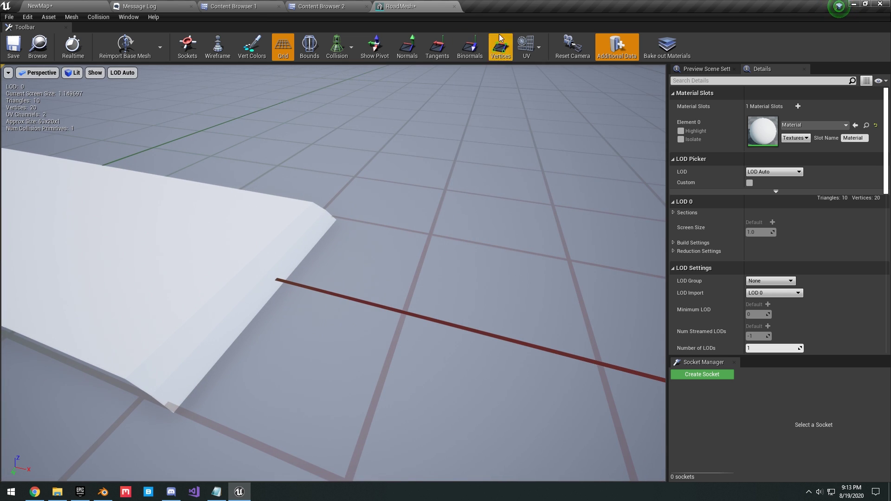
left_click(454, 7)
Switch to Blender and apply smooth shading to the road mesh.
left_click(124, 41)
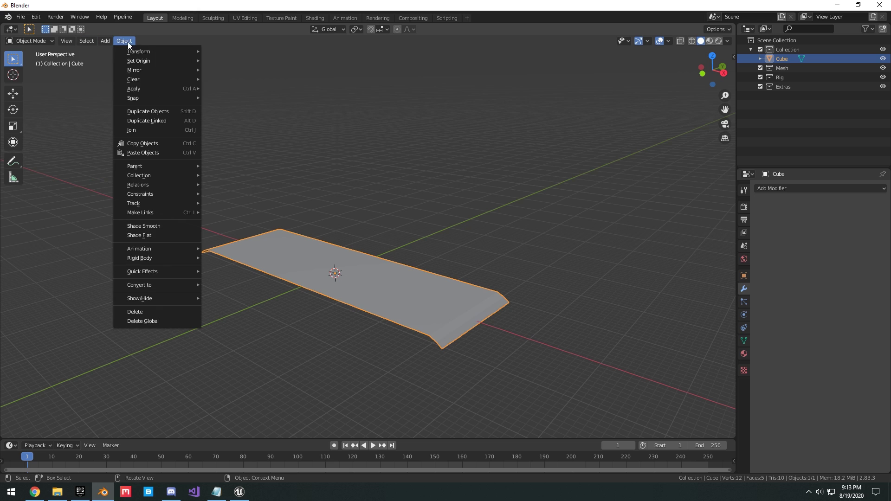
left_click(155, 226)
middle_click_drag(168, 229, 457, 261)
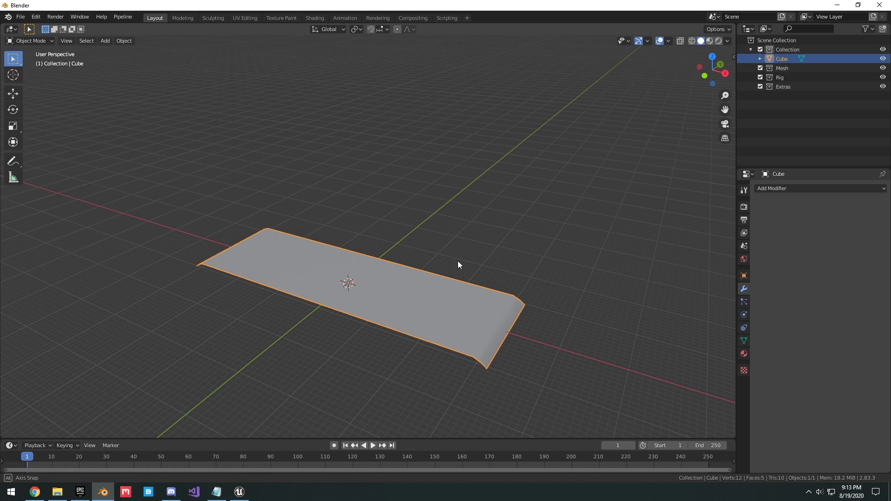
Export the selected road mesh as FBX again, overwriting RoadMesh.fbx on the Desktop.
left_click(26, 18)
mouse_move(43, 151)
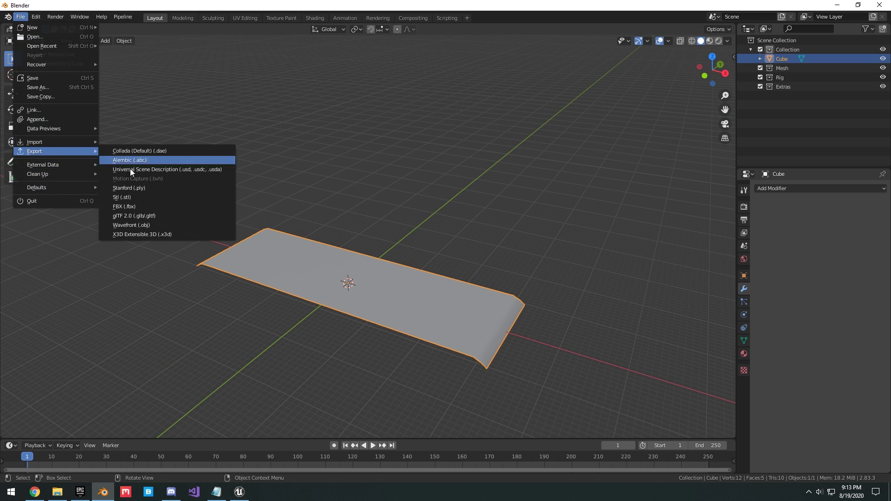
left_click(137, 203)
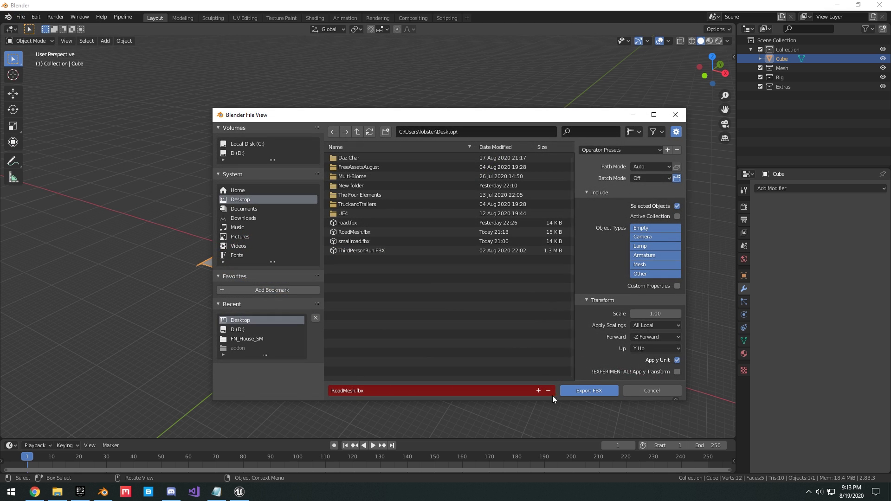
left_click(582, 389)
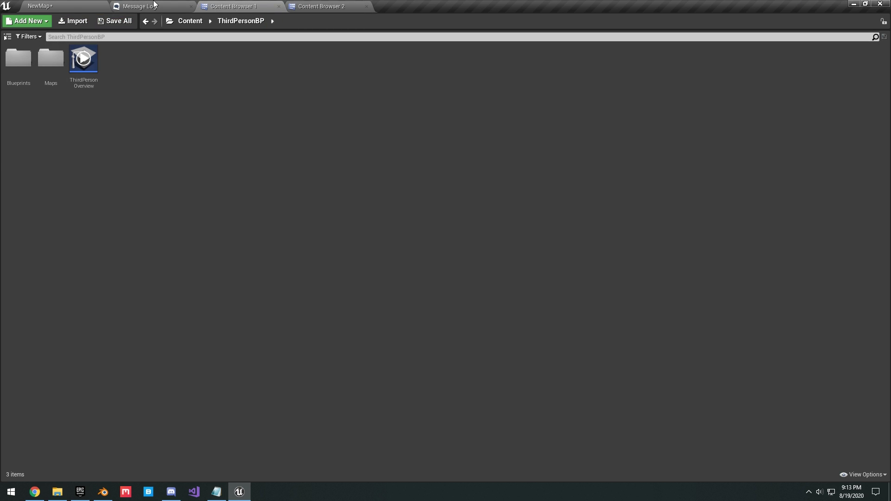
Switch to Unreal Editor and reimport the RoadMesh static mesh in the Content folder.
left_click(139, 6)
left_click(235, 6)
left_click(324, 6)
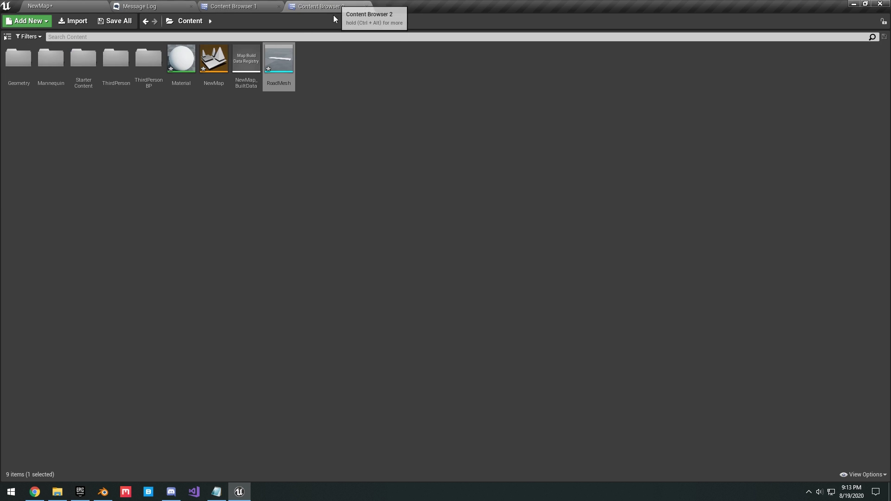
right_click(287, 55)
left_click(326, 97)
Open the reimported RoadMesh in the Static Mesh Editor, examine its edges from several angles, and close it.
left_click(39, 7)
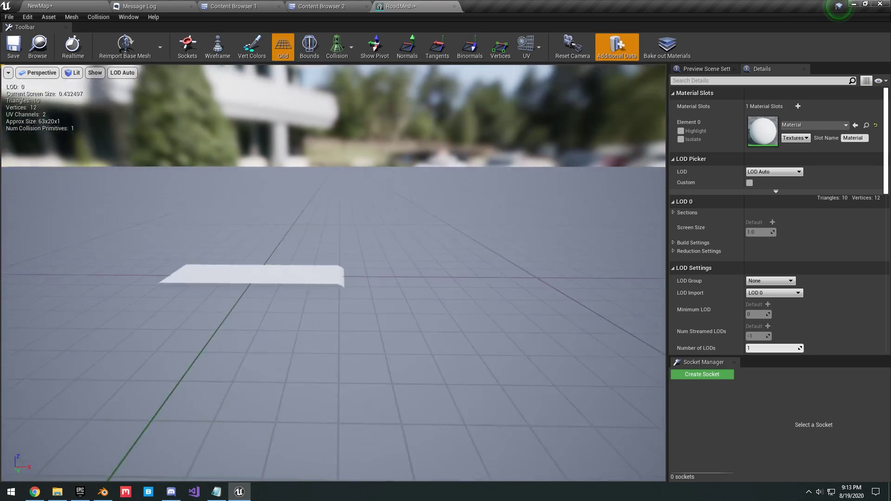
left_click_drag(334, 273, 362, 278)
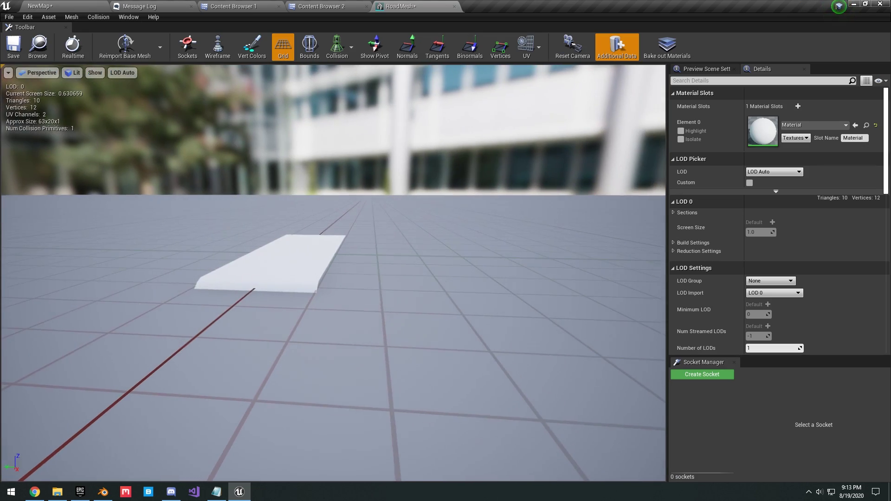
right_click_drag(334, 272, 395, 278)
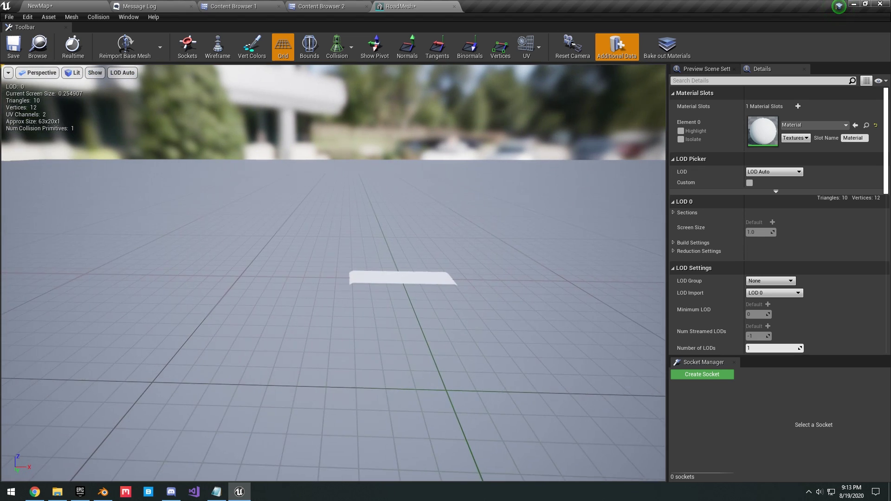
left_click_drag(372, 279, 515, 205)
left_click(454, 6)
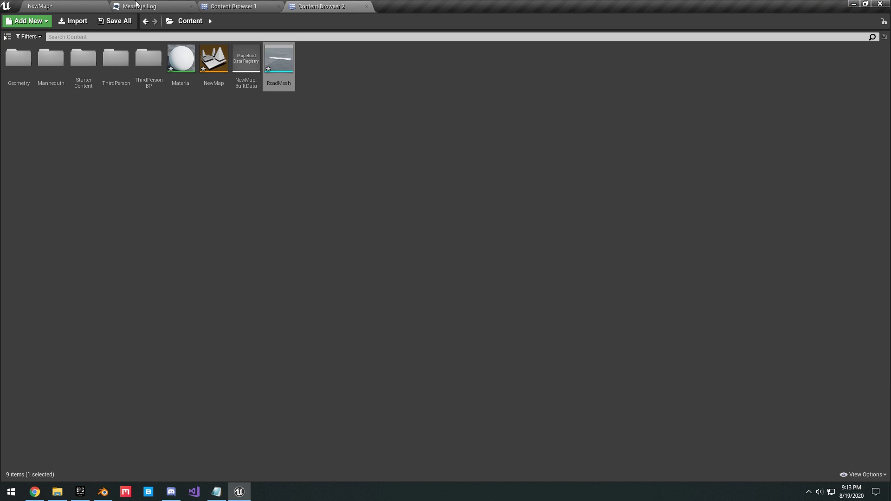
Switch to Quixel Bridge and download the Fine American Road surface with solid double yellow lines at 2K resolution.
left_click(328, 182)
left_click(147, 492)
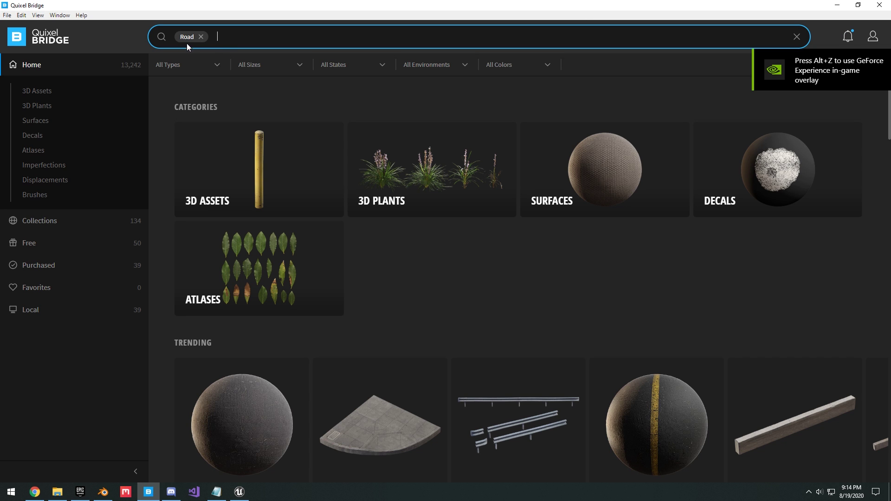
scroll(424, 139, "down", 15)
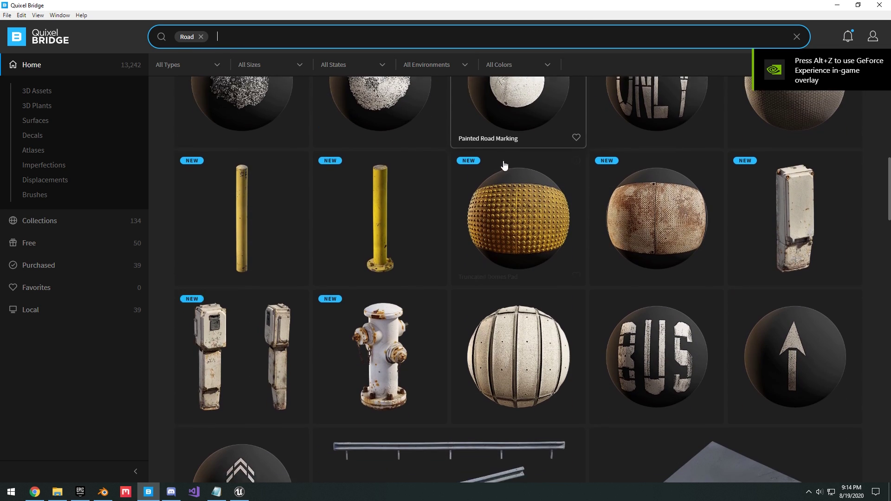
scroll(580, 186, "down", 6)
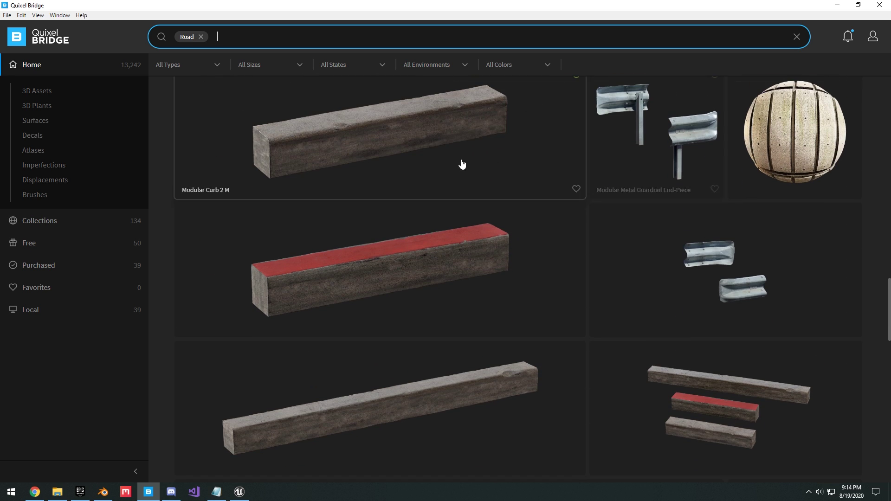
scroll(436, 140, "up", 6)
scroll(611, 113, "up", 15)
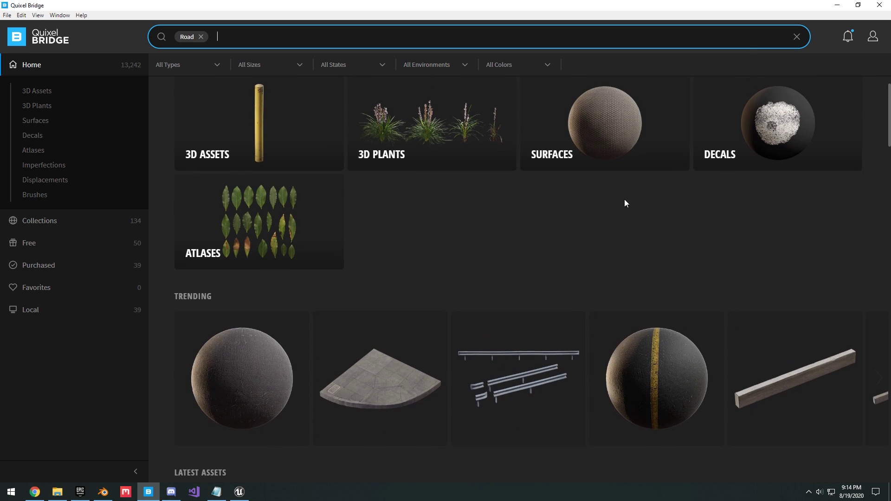
scroll(369, 231, "down", 1)
scroll(412, 328, "down", 2)
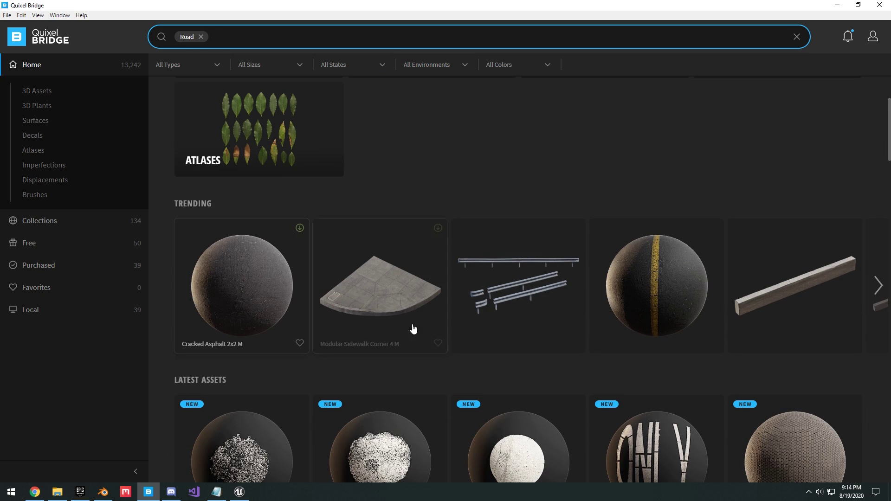
scroll(652, 232, "down", 15)
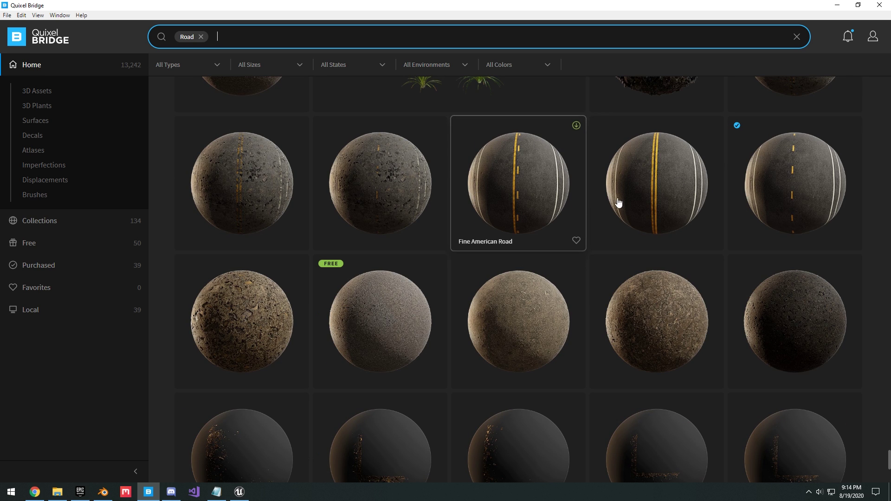
left_click(659, 179)
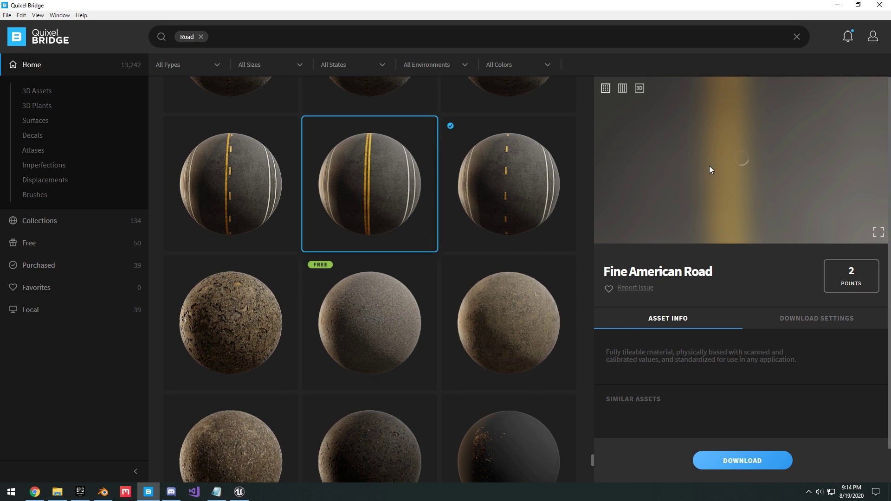
left_click(812, 315)
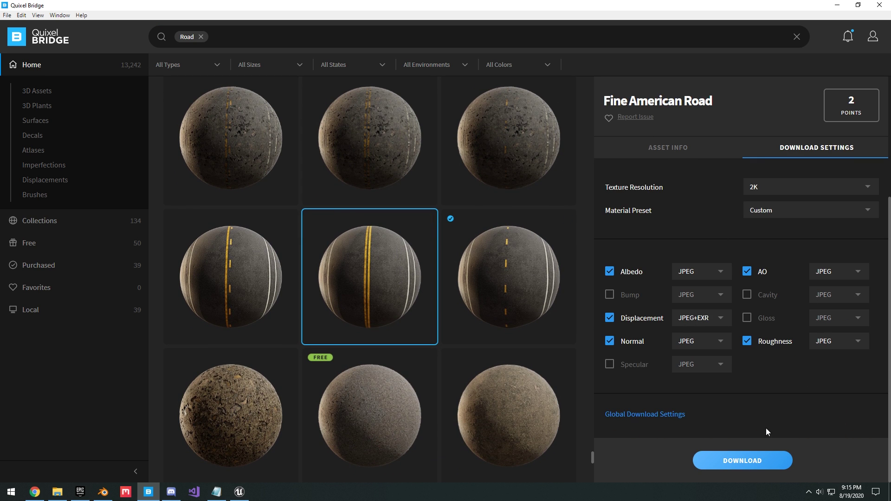
Set the Unreal Engine plugin's installation folder to the Roads project in the surface's export settings.
left_click(808, 152)
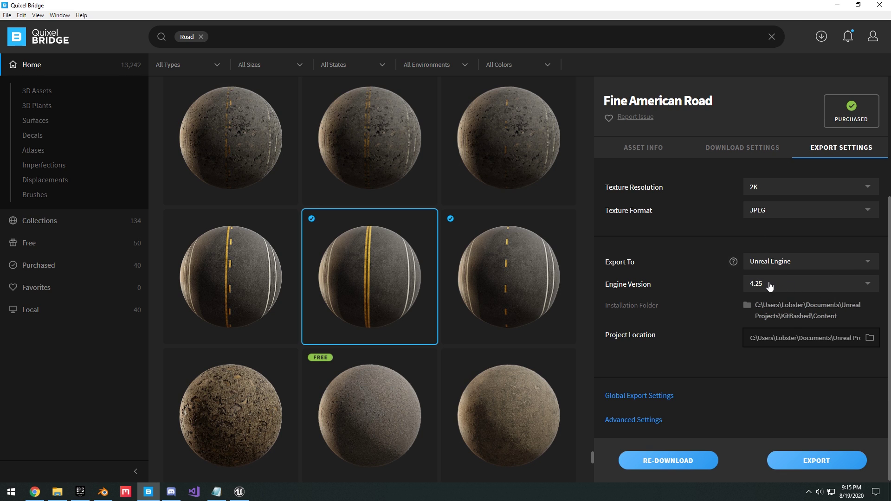
left_click(804, 313)
left_click(338, 83)
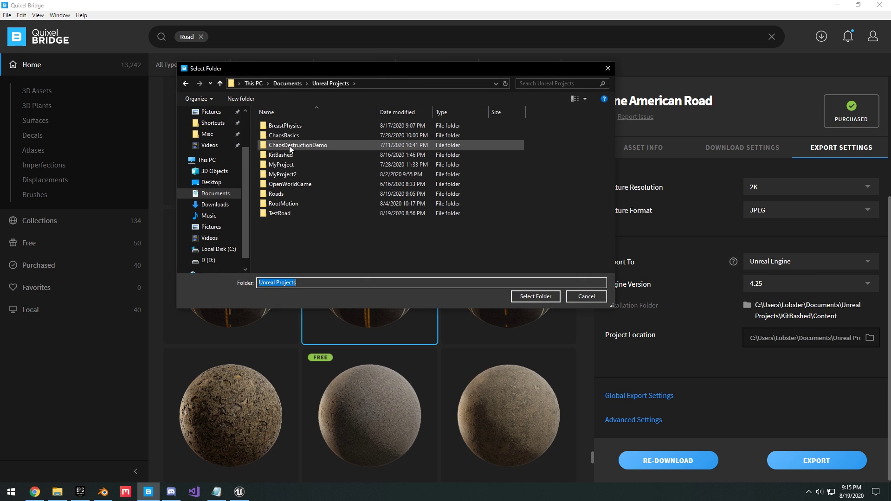
double_click(287, 177)
left_click(536, 296)
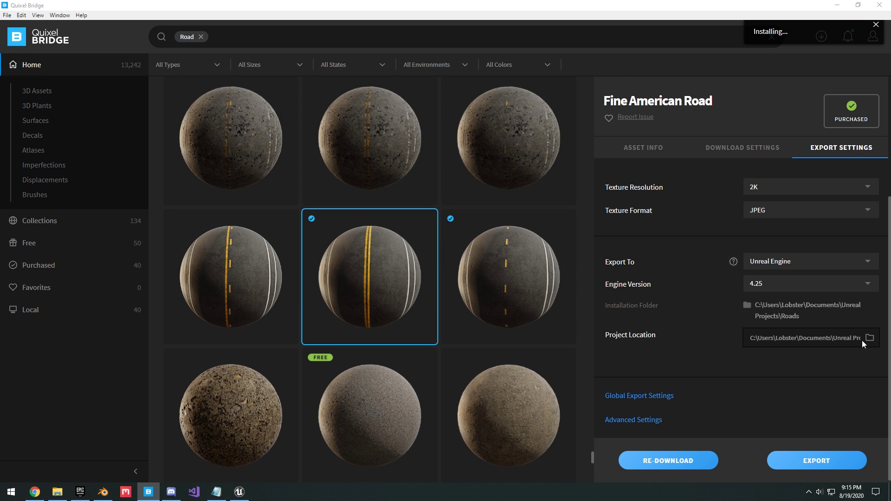
Set the project location to the Content folder of the Roads project and export the surface to Unreal Engine.
left_click(869, 339)
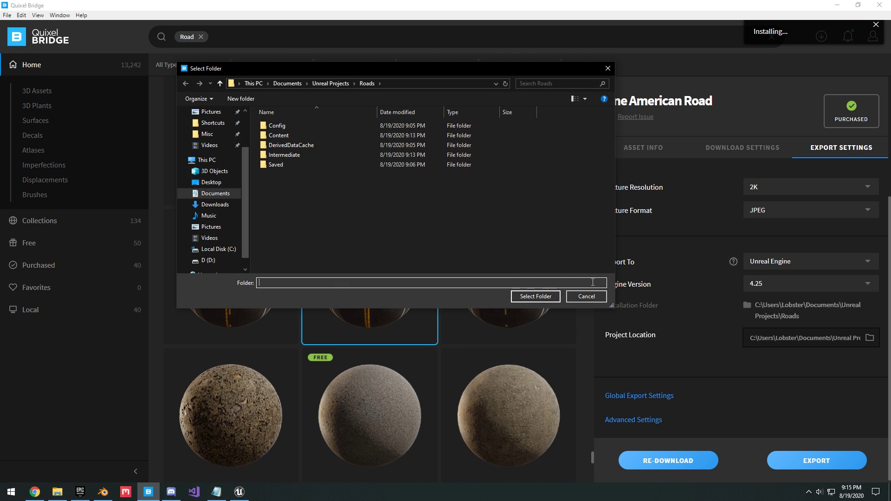
left_click(587, 297)
left_click(869, 338)
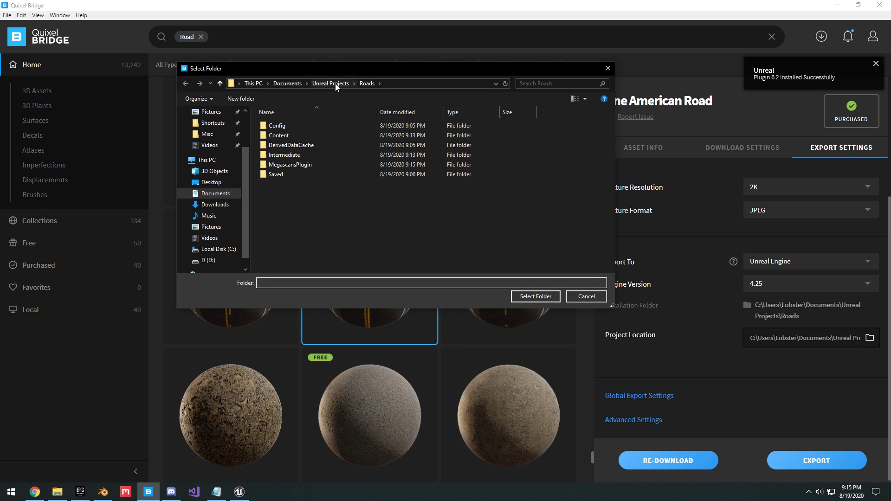
double_click(285, 136)
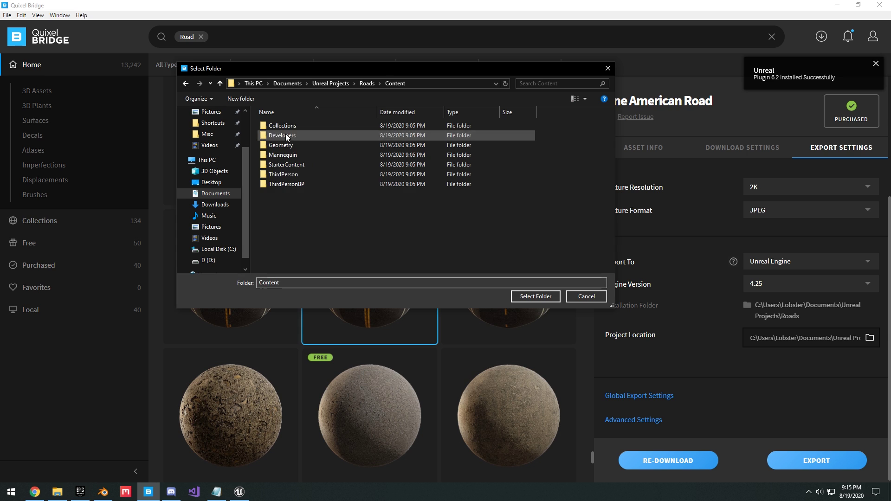
left_click(535, 296)
left_click(817, 460)
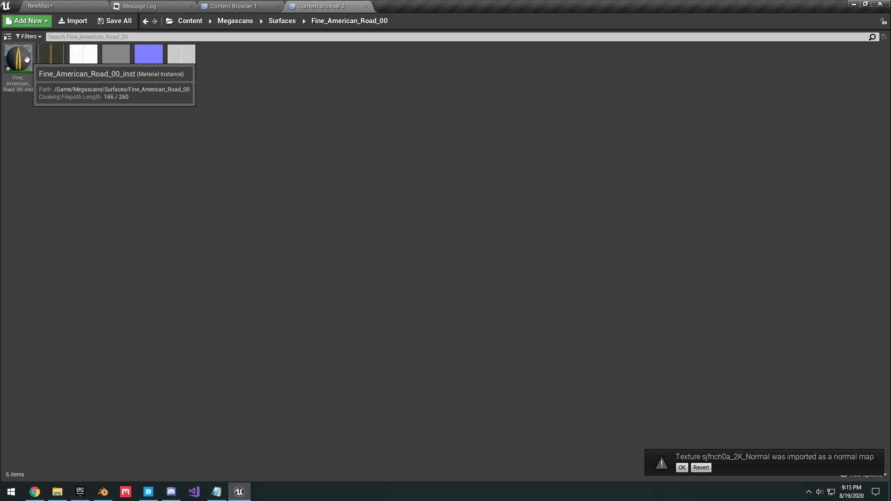
Switch to Unreal Editor, open the RoadMesh static mesh and assign Fine_American_Road_00_inst to its material slot.
left_click(19, 62)
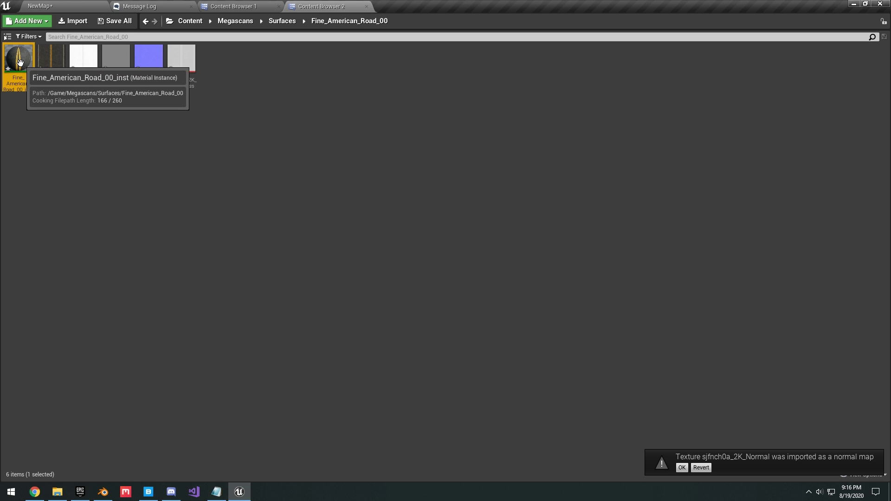
left_click(235, 5)
left_click(135, 7)
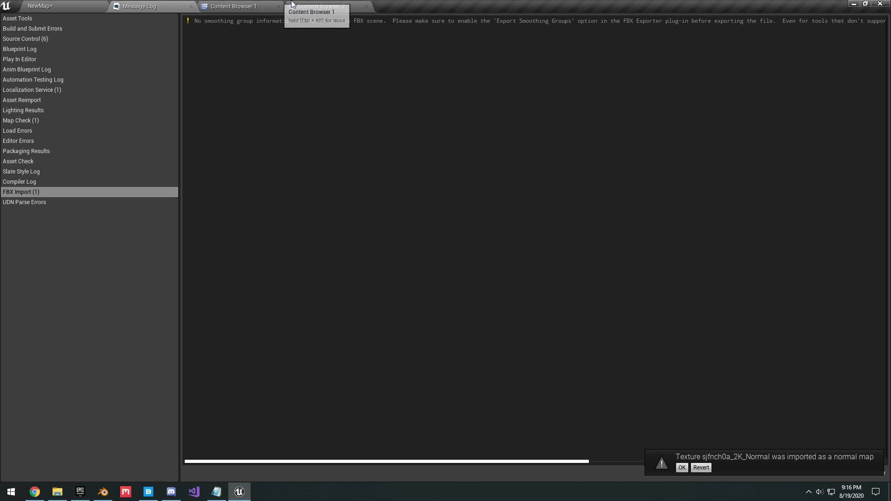
left_click(256, 6)
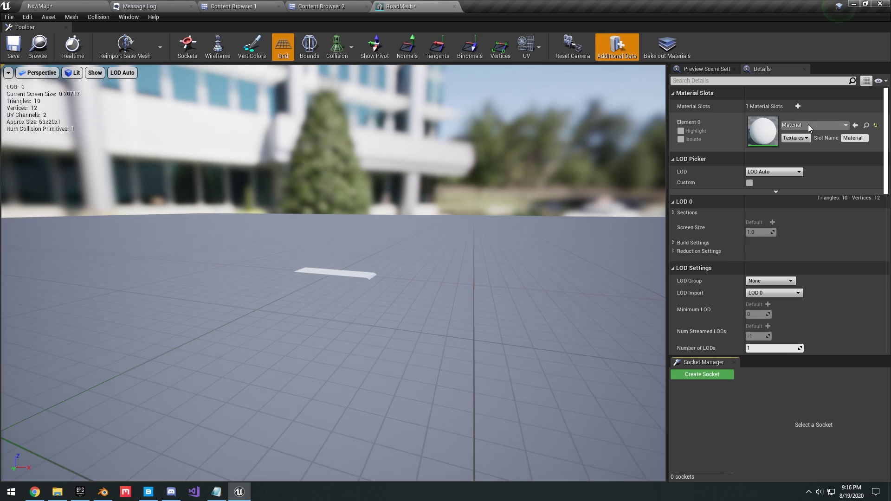
left_click(808, 125)
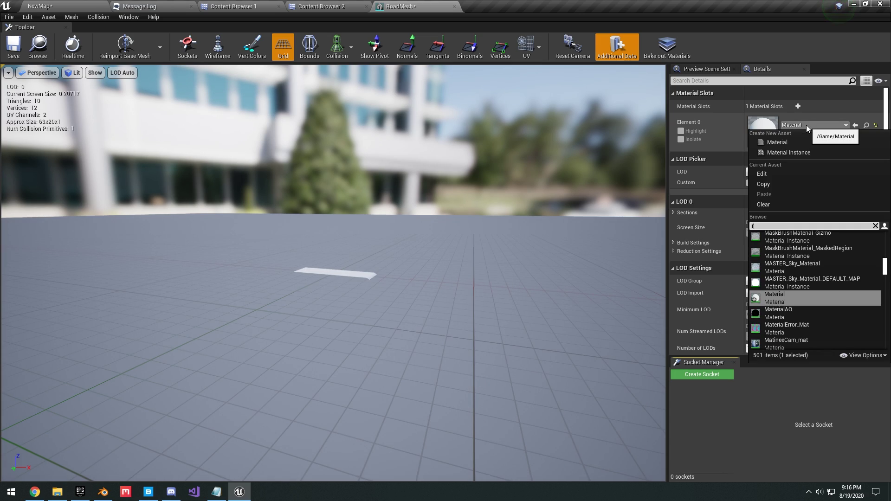
type("road")
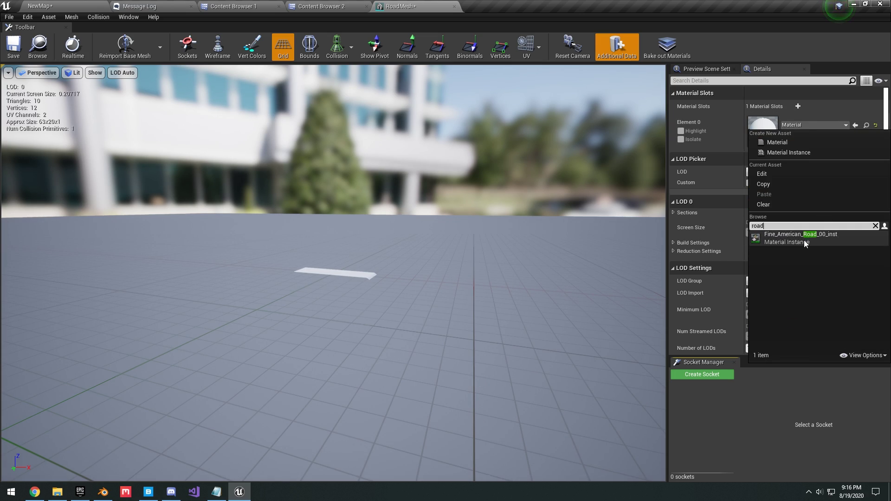
left_click(789, 233)
right_click_drag(334, 274, 323, 325)
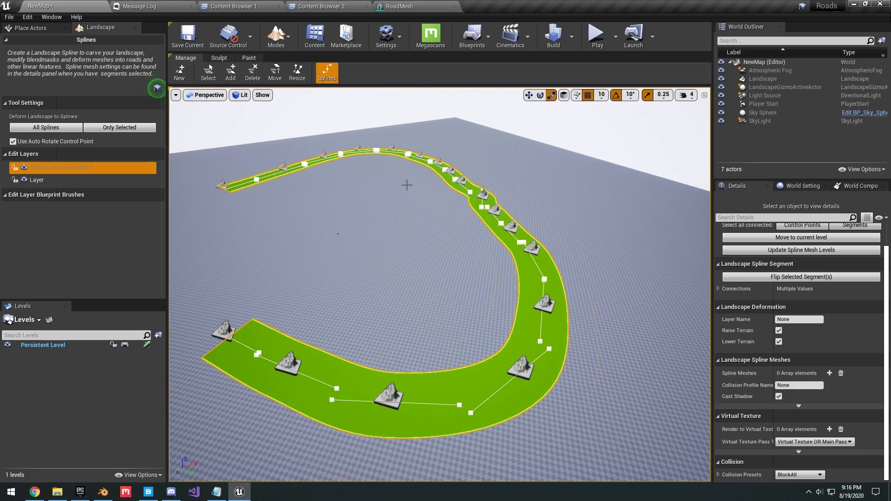
Add one element to the Spline Meshes array of the selected landscape spline segments and expand its settings.
mouse_move(423, 252)
right_mouse_down()
mouse_move(423, 223)
mouse_move(423, 251)
mouse_move(395, 262)
mouse_move(430, 267)
right_mouse_up()
right_click_drag(397, 233, 385, 232)
scroll(860, 299, "up", 2)
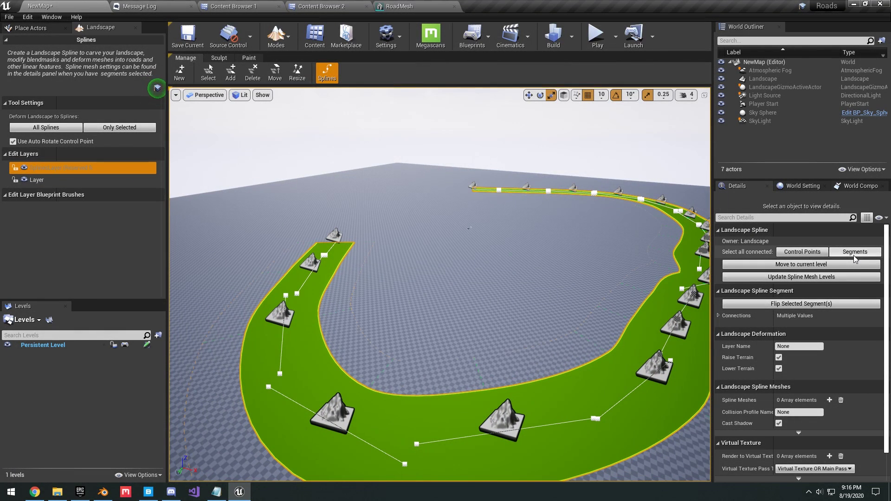
key("s")
right_click_drag(511, 260, 534, 264)
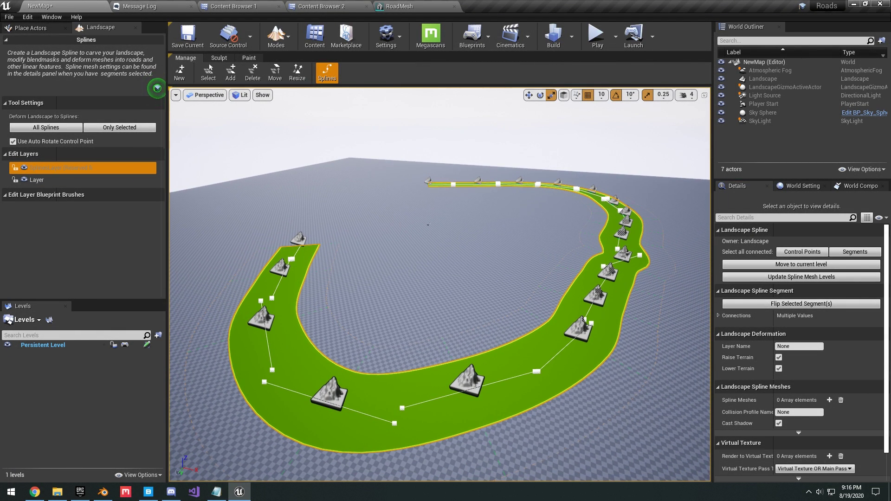
scroll(765, 283, "down", 2)
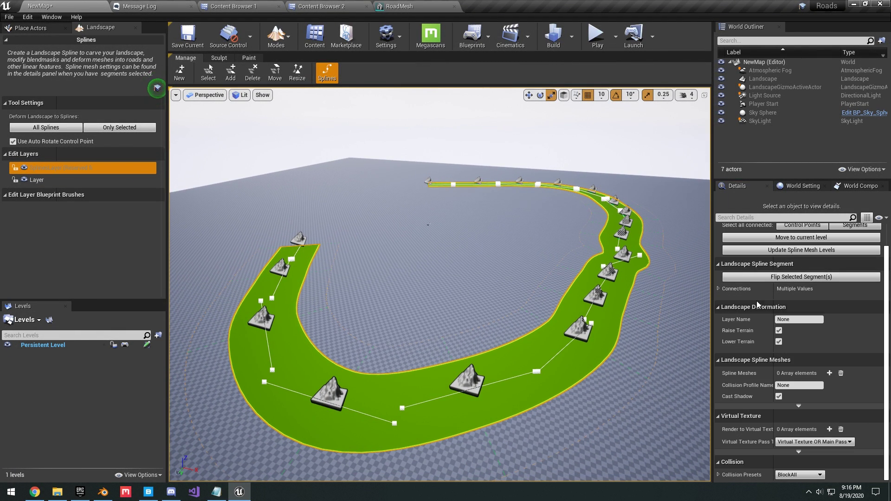
left_click(833, 373)
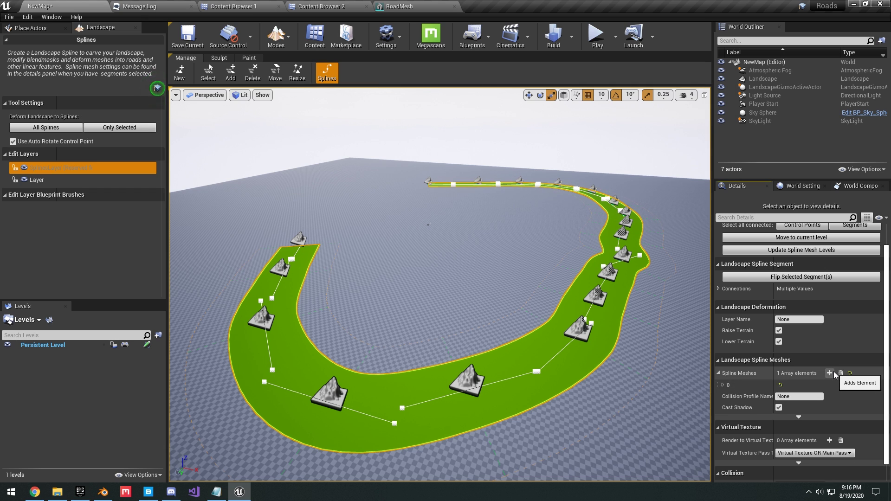
left_click(724, 385)
Assign RoadMesh as the mesh of the spline mesh element at index 0.
scroll(764, 376, "down", 3)
right_click_drag(580, 325, 597, 327)
key("s")
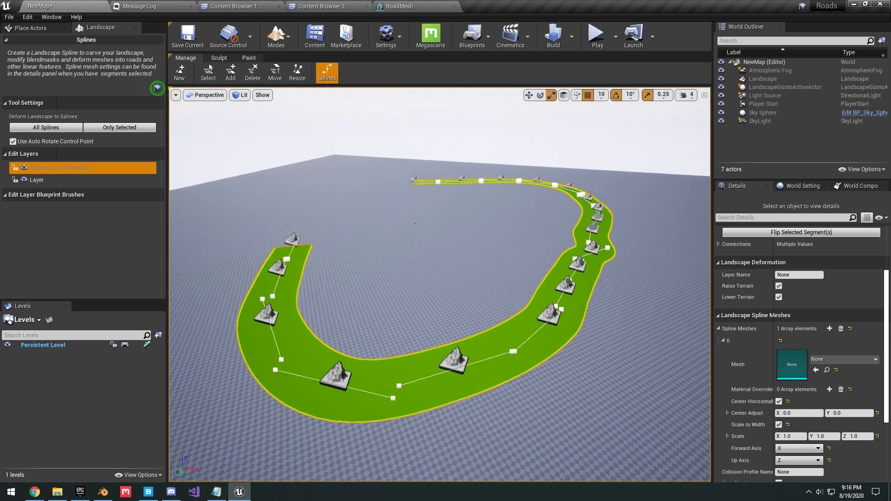
key("a")
right_click_drag(570, 284, 595, 287)
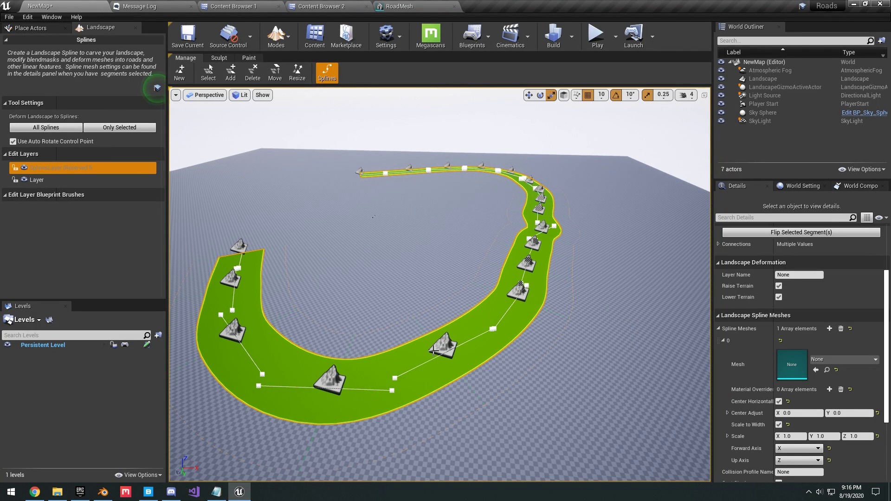
right_click_drag(456, 158, 457, 157)
left_click(843, 359)
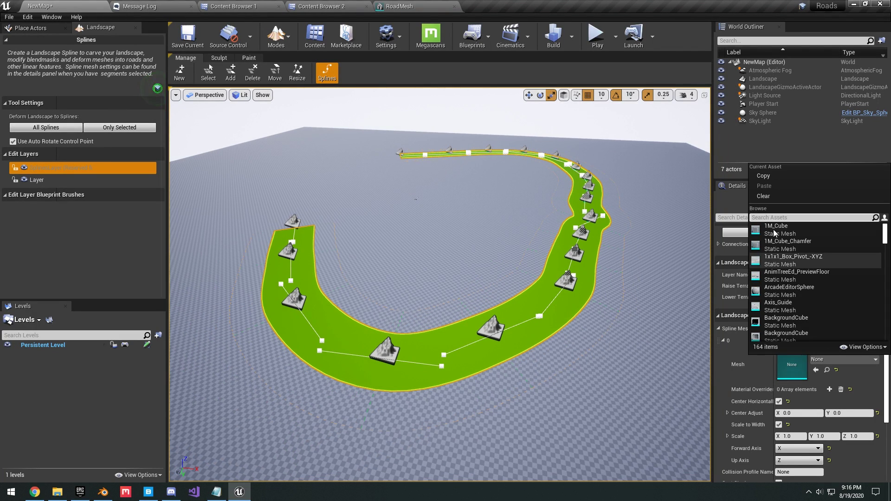
type("road")
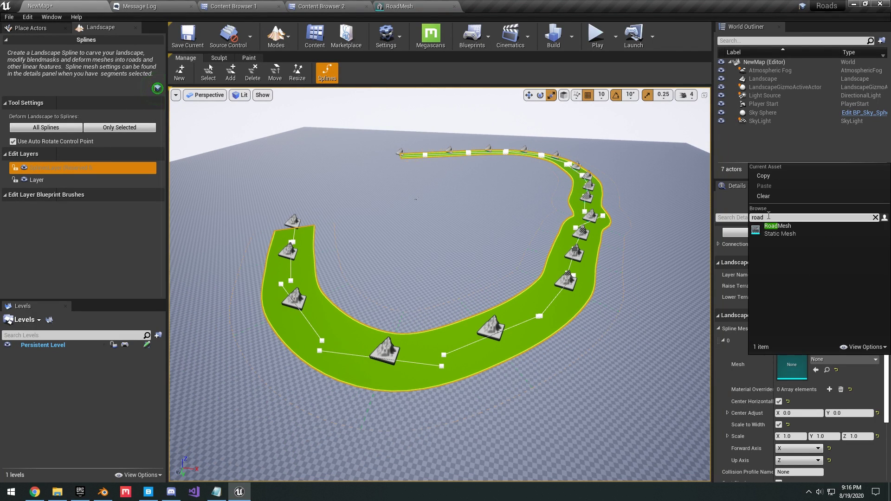
left_click(797, 237)
Check the lane marking direction along the spline, switch to Blender and rotate the road mesh a quarter turn about the Z axis.
right_click_drag(553, 225, 552, 234)
key("w")
key("a")
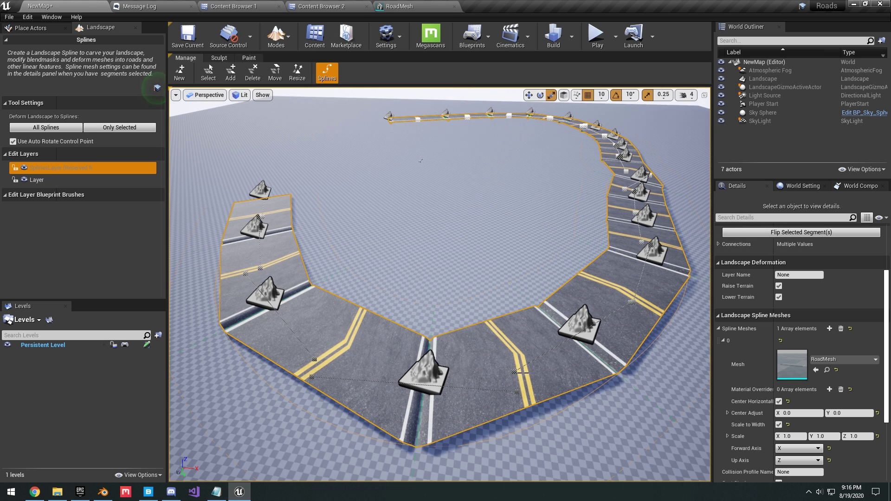
key("s")
right_click_drag(421, 161, 421, 161)
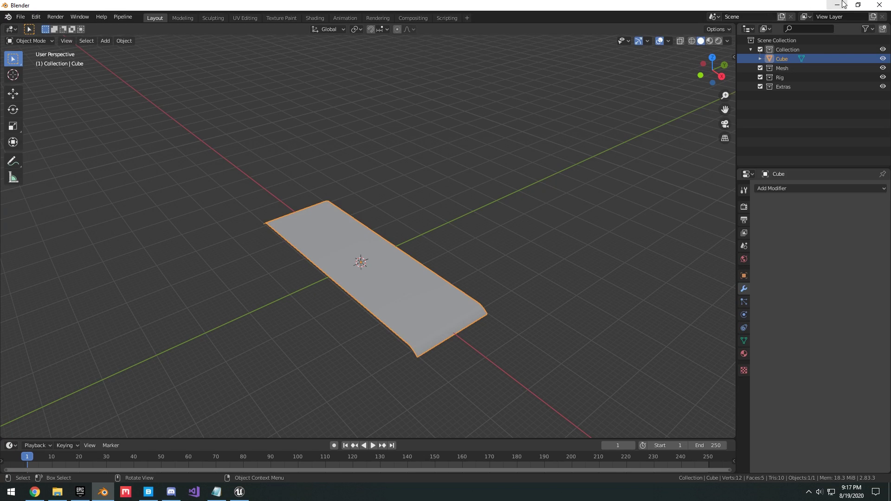
key("r")
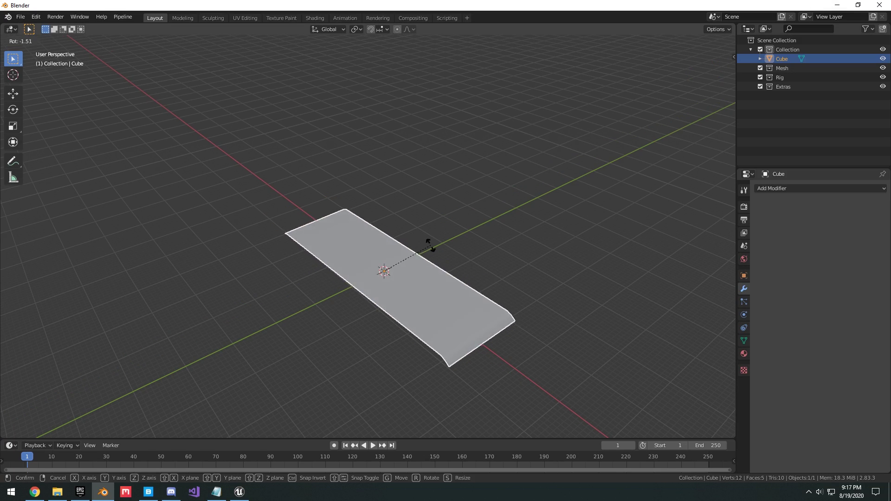
key("z")
left_click(432, 251)
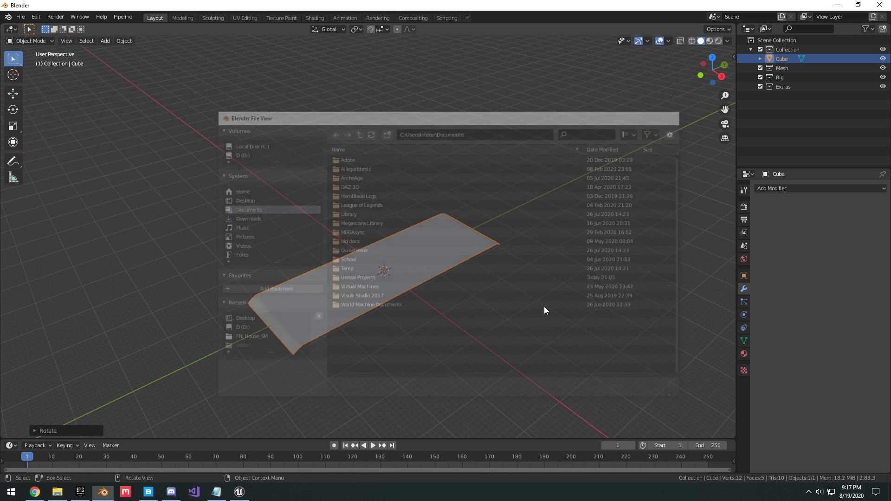
Export the rotated road mesh as FBX to the Desktop, overwriting RoadMesh.fbx.
left_click(20, 17)
mouse_move(51, 152)
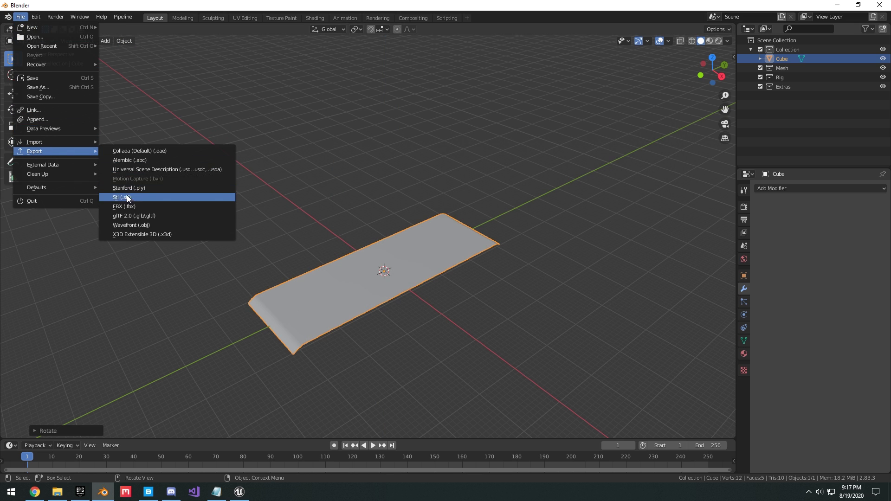
left_click(127, 207)
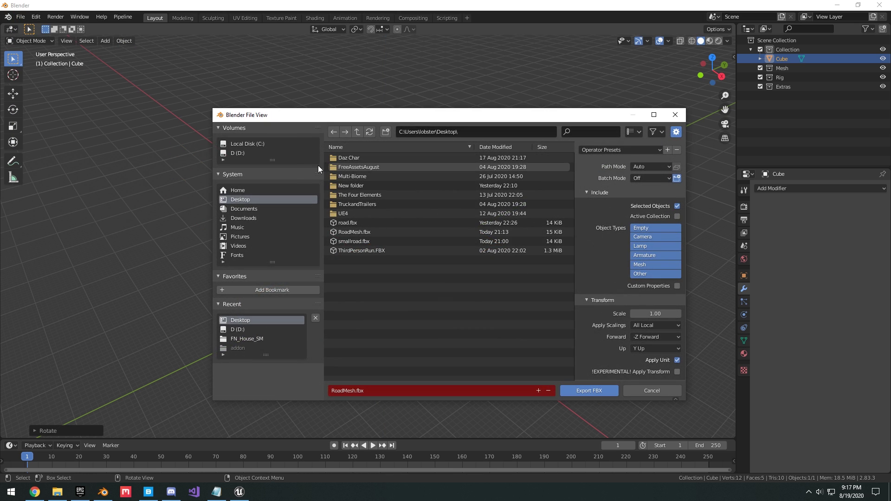
left_click(596, 389)
Switch to Unreal Editor, reimport the RoadMesh base mesh and return to the NewMap level.
key("alt+Tab")
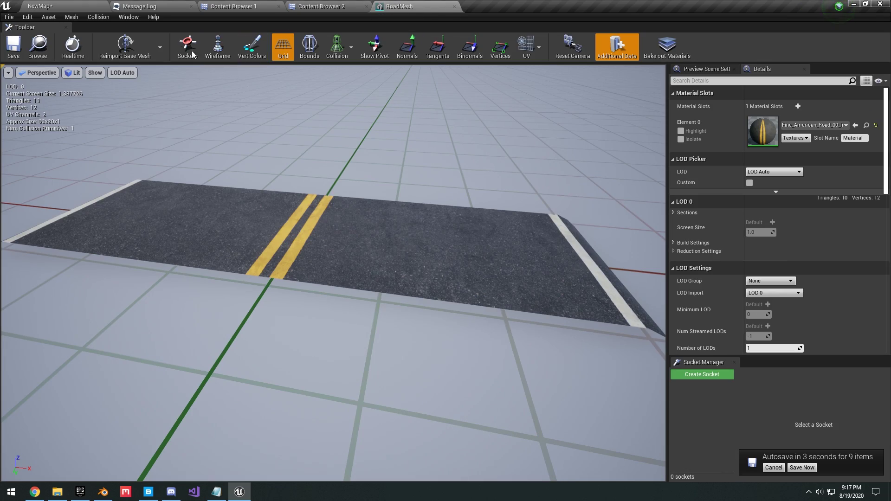
left_click(126, 54)
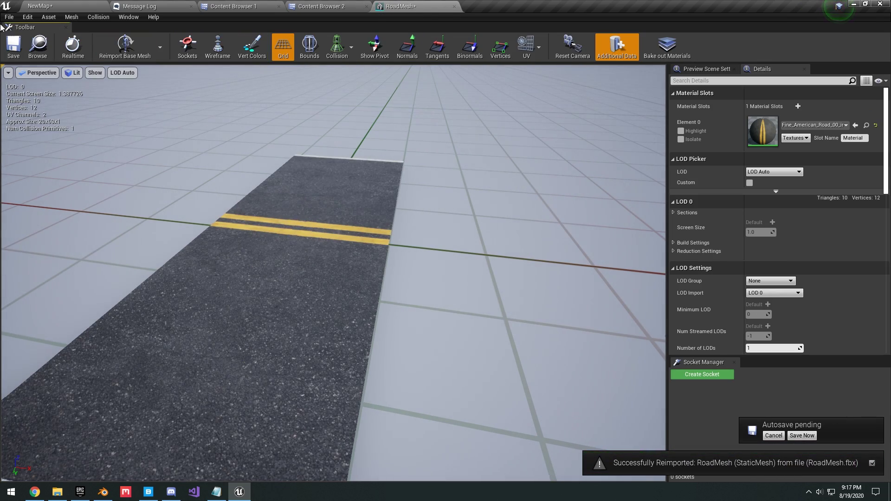
left_click(65, 5)
Select one road spline segment and extend the selection to all connected segments.
right_click_drag(380, 163, 371, 195)
right_click_drag(514, 317, 527, 321)
right_click_drag(567, 345, 510, 344)
left_click(566, 344)
key("ctrl+a")
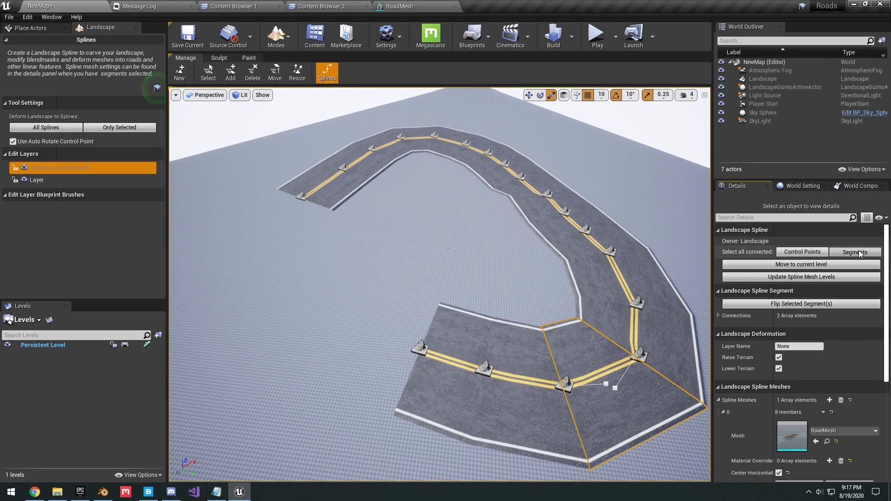
key("f")
scroll(814, 349, "down", 3)
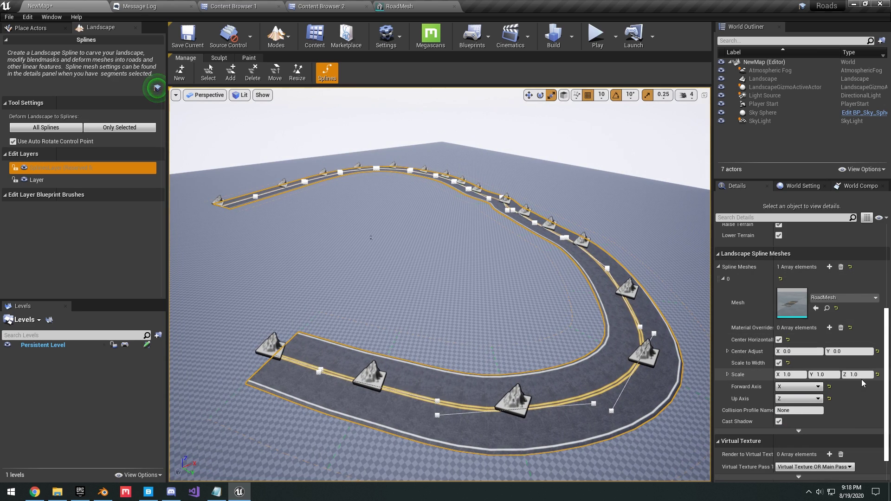
Examine the lane markings and road edges up close along the curve of the spline.
key("d")
right_click_drag(661, 360, 655, 360)
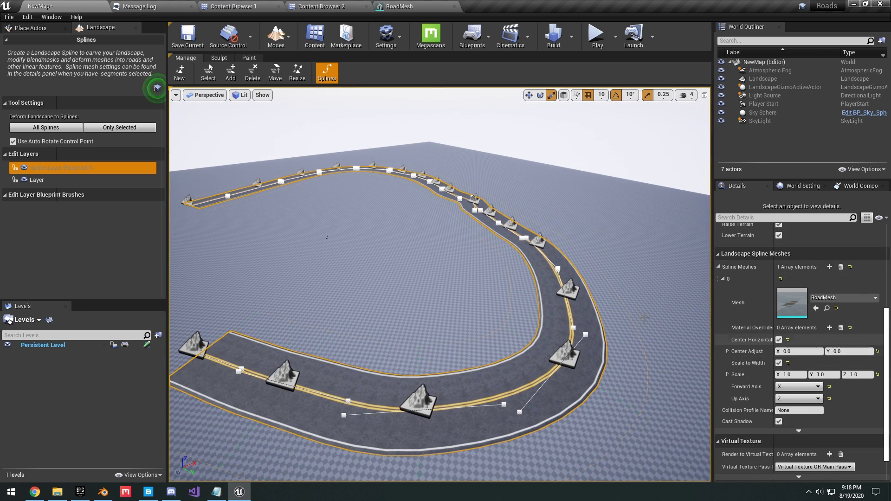
key("d")
right_click_drag(644, 318, 626, 310)
key("w")
key("w")
key("w")
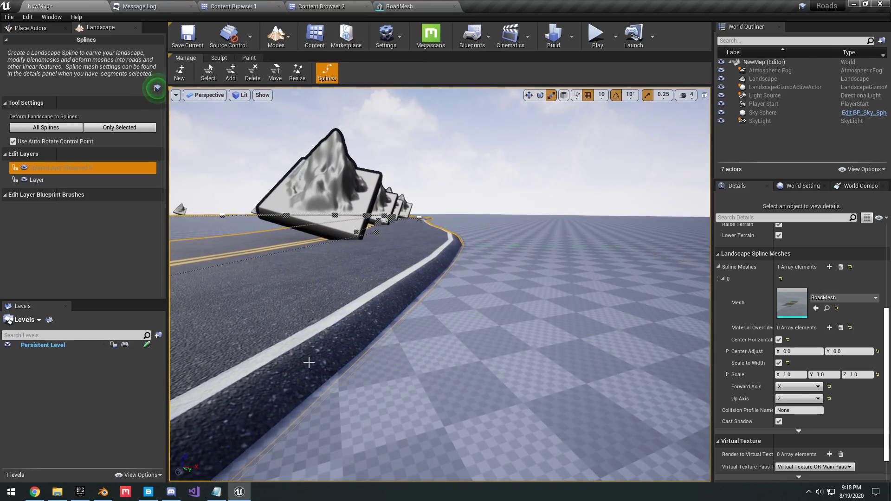
right_click_drag(431, 266, 478, 291)
key("w")
key("s")
Raise the fifth control point from the near end of the road spline to a Z location of about 400.
left_click(476, 301)
key("a")
key("a")
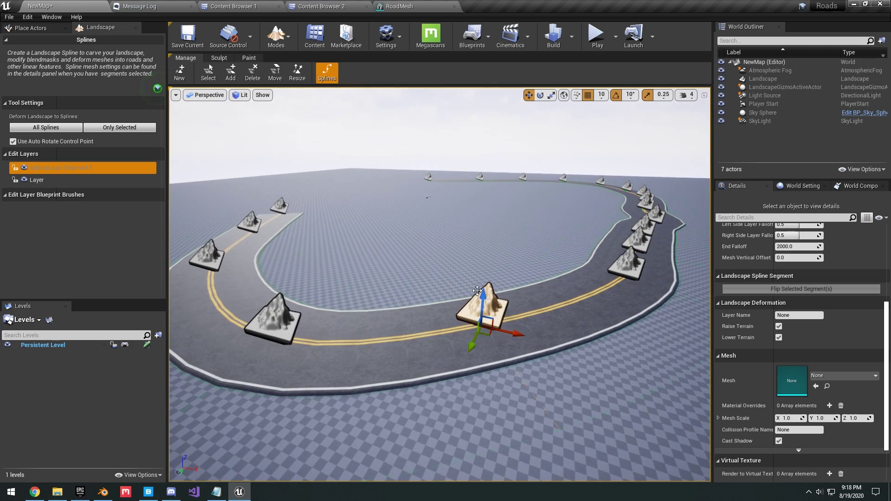
left_click_drag(482, 298, 485, 276)
Inspect the road edge around the raised control point and check the road mesh's side profile in Blender before returning to Unreal Editor.
key("a")
right_click_drag(548, 300, 320, 308)
key("d")
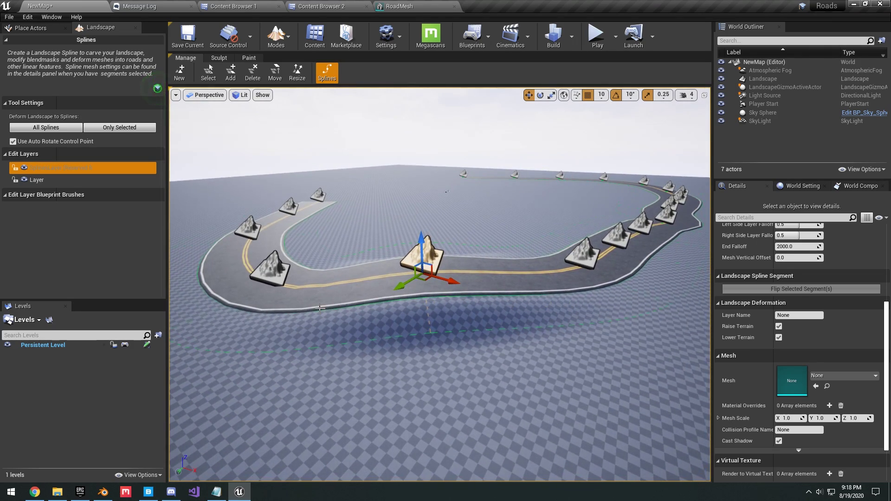
key("w")
right_click_drag(535, 302, 614, 313)
key("s")
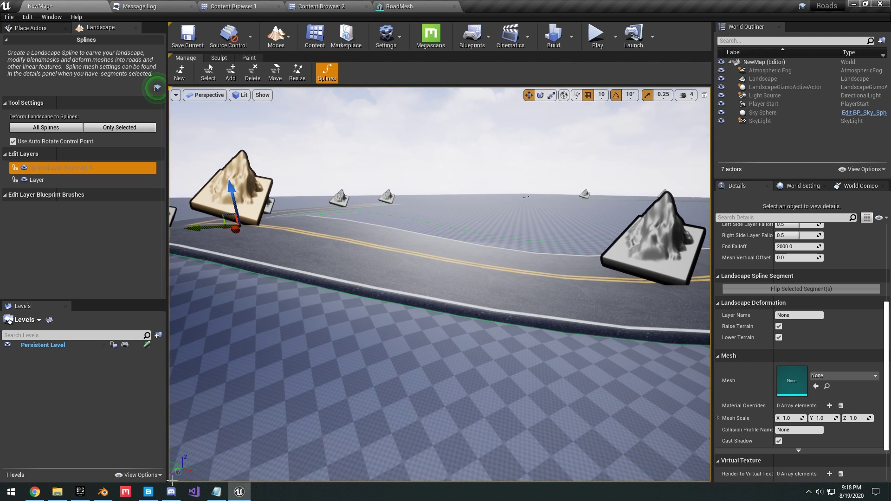
left_click(103, 493)
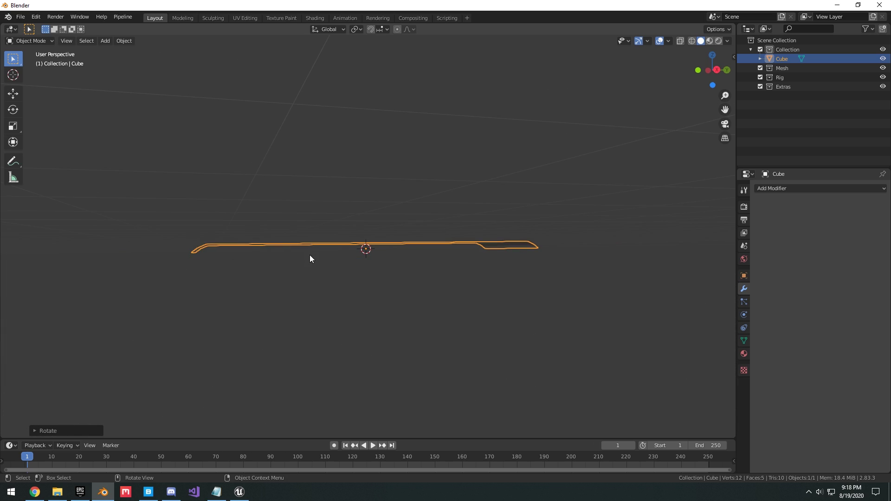
middle_click_drag(310, 256, 193, 267)
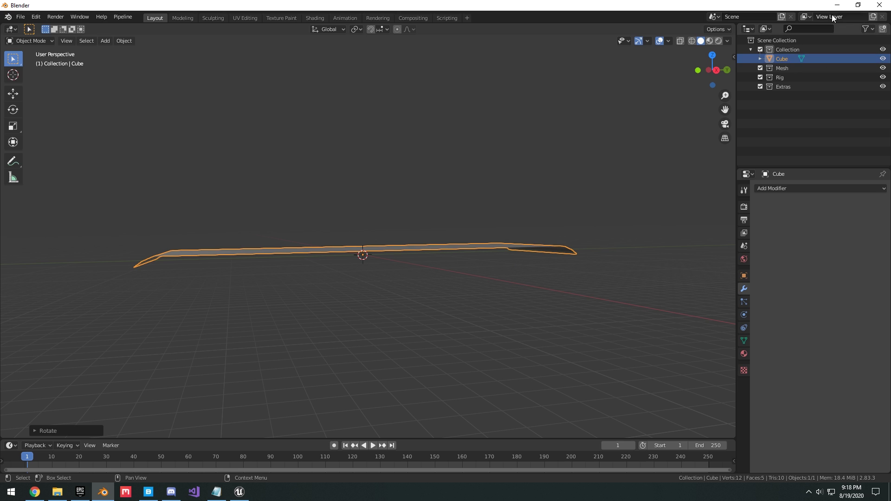
left_click(844, 3)
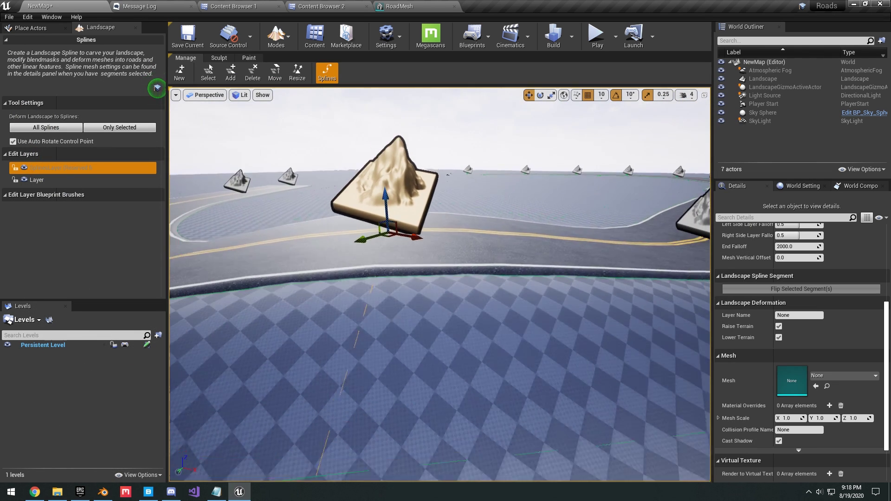
Select all connected control points and set their Mesh Vertical Offset to 30.
right_click_drag(589, 261, 589, 260)
key("s")
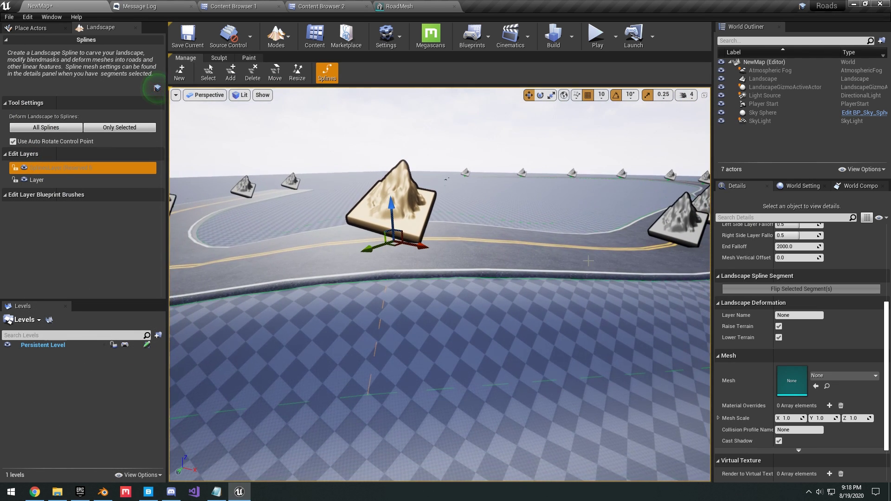
right_click_drag(508, 278, 549, 290)
key("s")
key("w")
left_click(792, 254)
left_click(791, 253)
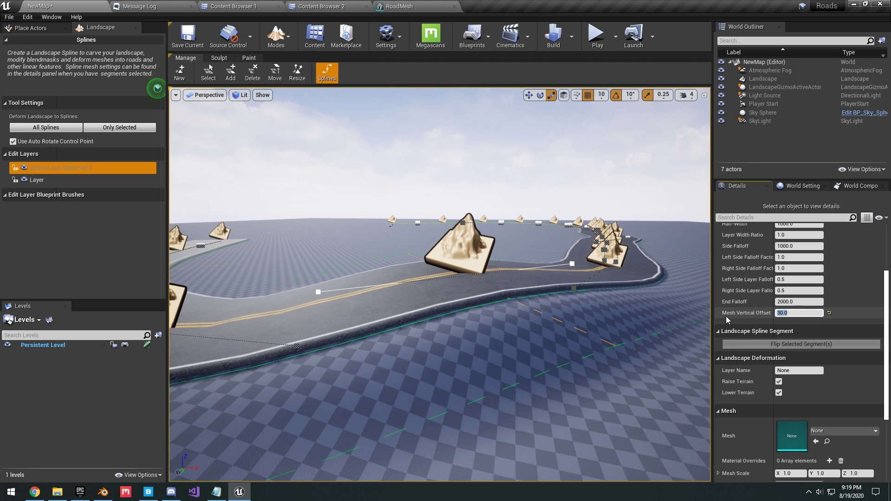
Check the gap between road edge and terrain, and reset the control points' Mesh Vertical Offset to its default.
key("w")
mouse_move(509, 294)
right_mouse_down()
mouse_move(529, 290)
mouse_move(441, 291)
mouse_move(518, 292)
right_mouse_up()
key("w")
key("s")
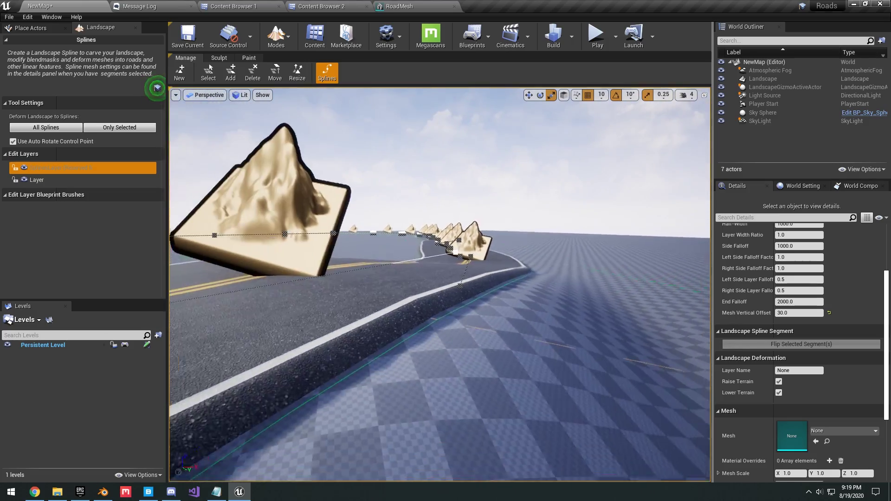
right_click_drag(424, 301, 383, 309)
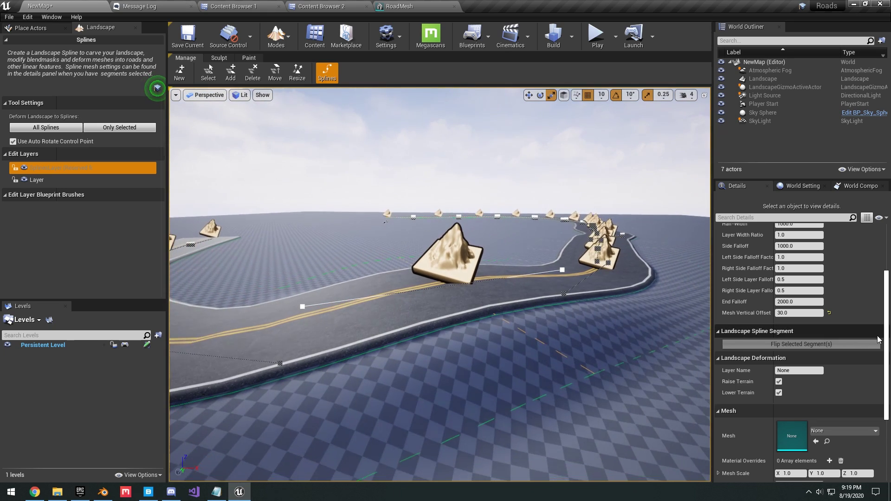
left_click(829, 313)
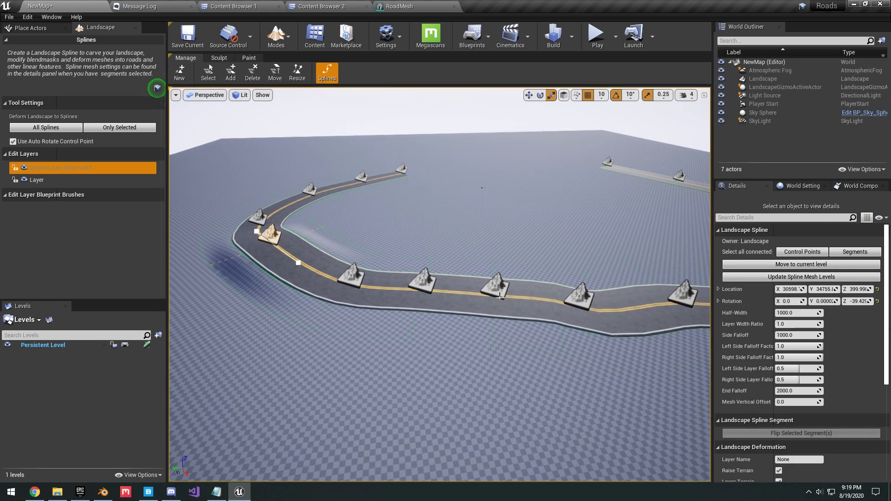
Select a control point on the middle stretch of the road and lower it to a Z location of about -140.
left_click(504, 285)
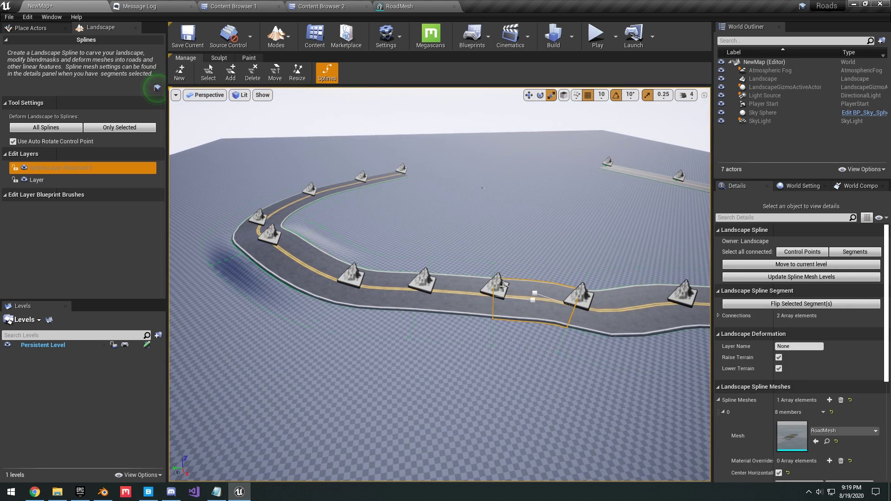
left_click(504, 287)
right_click_drag(504, 287, 520, 299)
key("w")
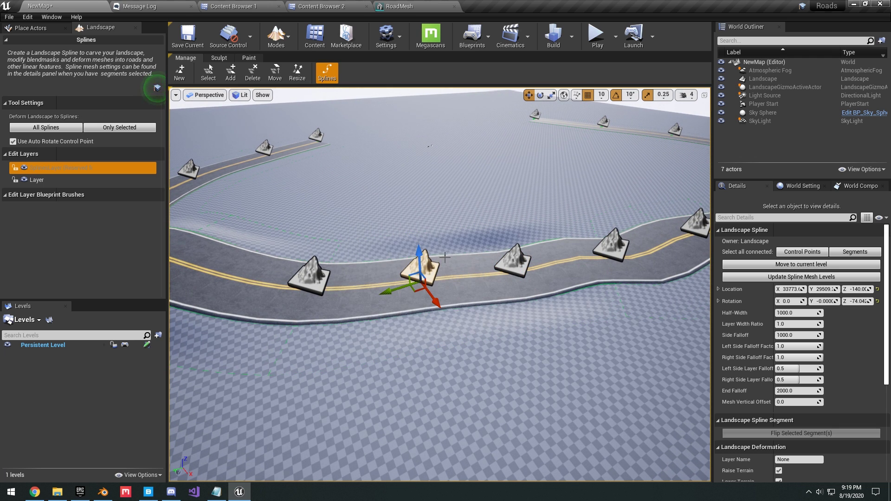
key("d")
right_click_drag(445, 257, 487, 238)
Lower a control point further along the road to a Z location of about -710 to form a deeper dip.
left_click(538, 260)
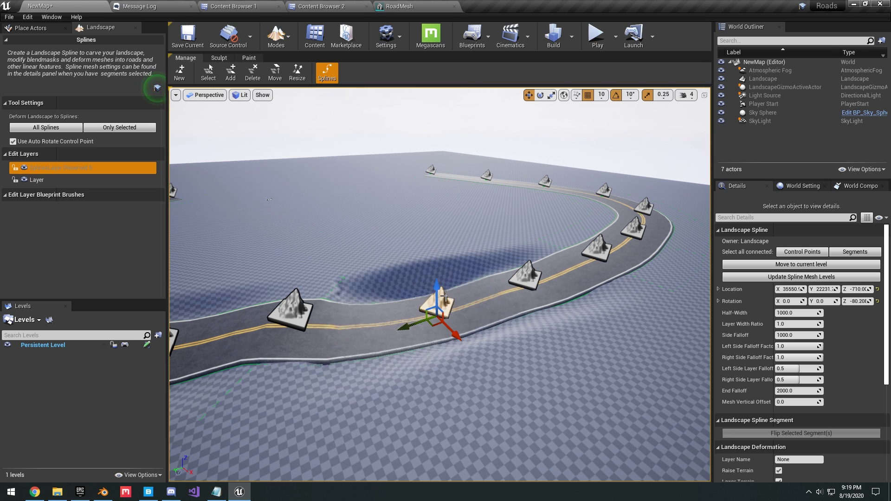
right_click_drag(444, 297, 422, 296)
key("a")
left_click(401, 287)
left_click_drag(385, 309, 386, 308)
Raise the two control points before the far end of the road to form a hill.
right_click_drag(387, 307, 436, 298)
key("w")
key("a")
mouse_move(566, 238)
right_mouse_down()
mouse_move(585, 234)
mouse_move(574, 236)
right_mouse_up()
left_click(573, 237)
left_click_drag(579, 237, 599, 147)
left_click(322, 237)
right_click_drag(325, 236, 343, 235)
key("a")
right_click_drag(297, 251, 397, 242)
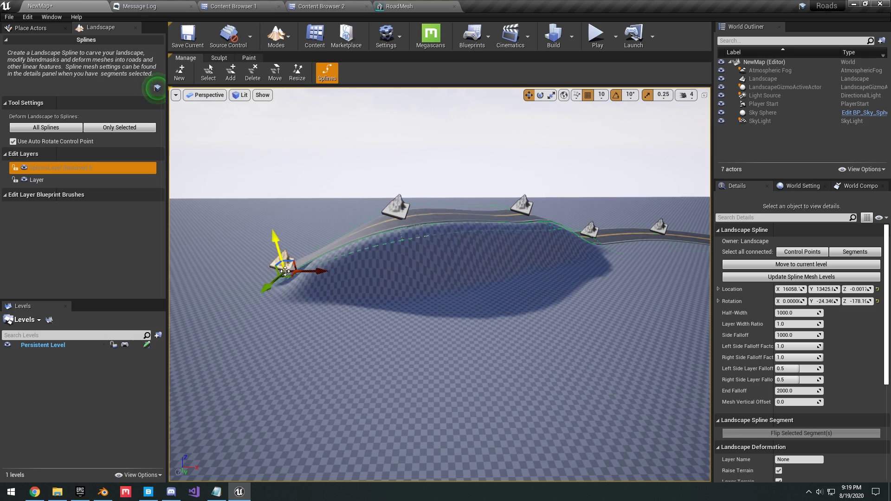
Extend the far end of the road with two more control points beyond the hill.
right_click_drag(285, 271, 325, 260)
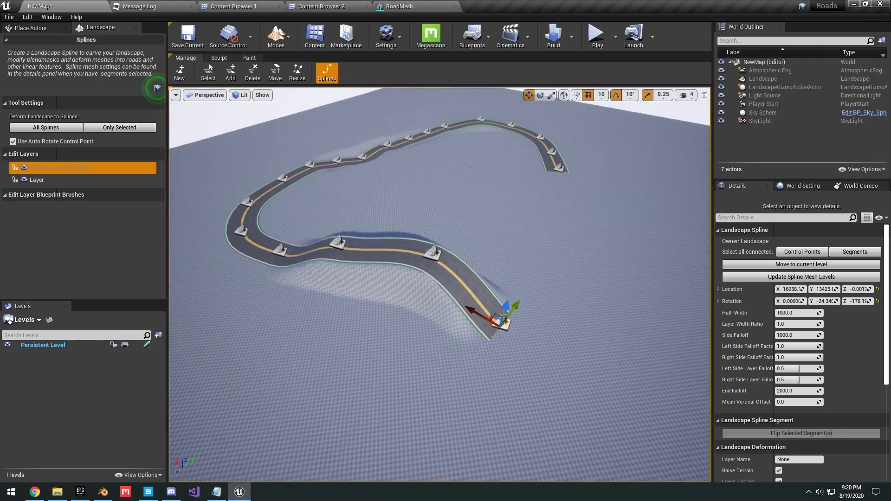
right_click_drag(598, 374, 663, 355)
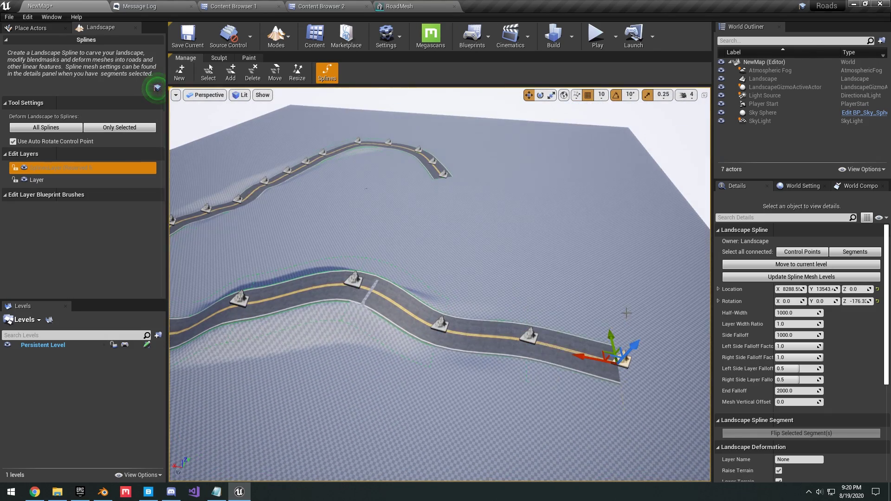
right_click_drag(626, 313, 429, 169)
Select the two raised control points on the hill and set their Side Falloff to 4000.
right_click_drag(428, 251, 441, 279)
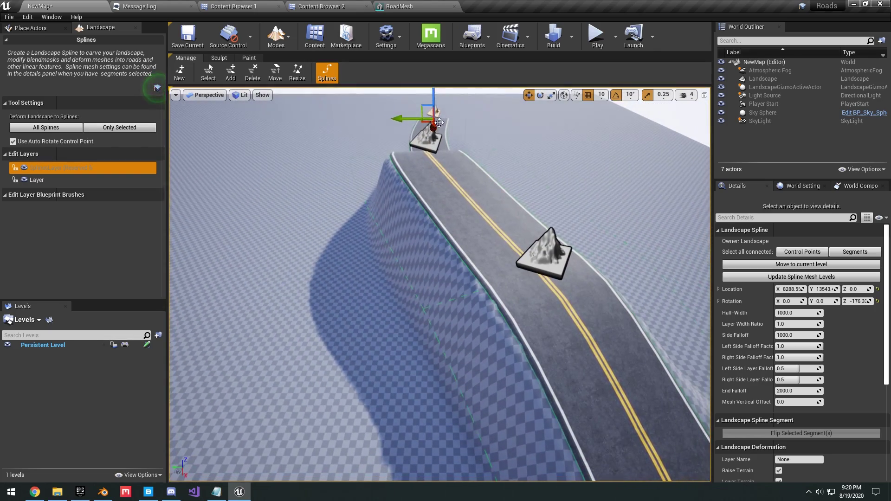
left_click(429, 136)
right_click_drag(429, 136, 418, 107)
right_click_drag(418, 185, 591, 236)
left_click(584, 234, "shift")
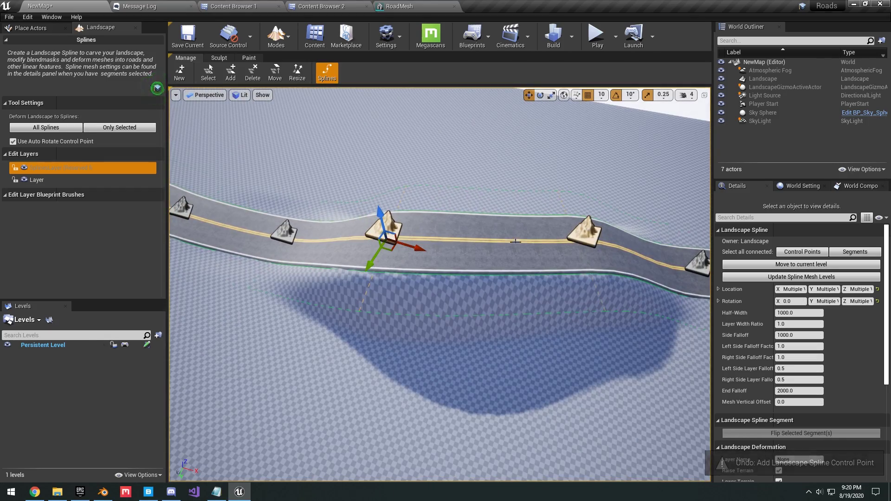
right_click_drag(513, 241, 592, 216)
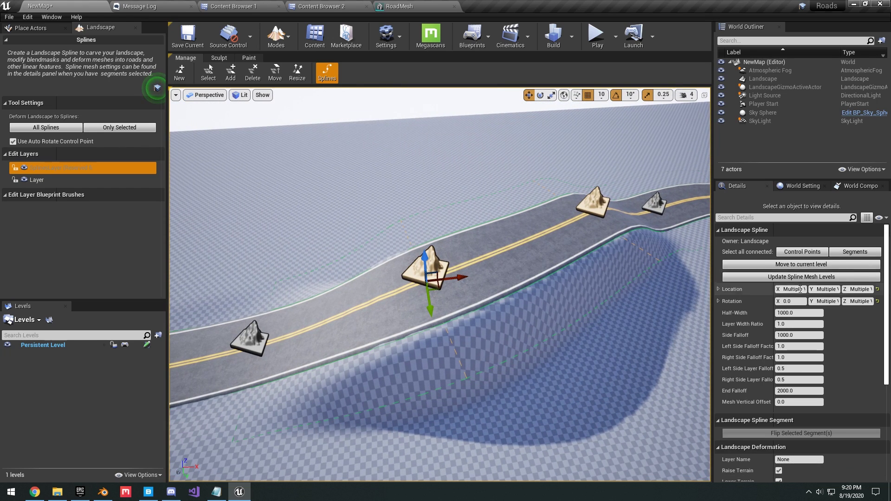
scroll(799, 297, "down", 1)
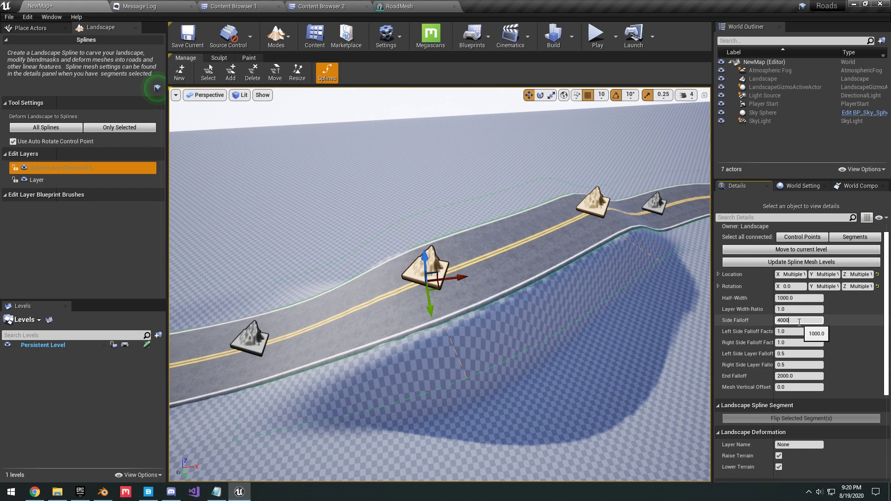
key("Return")
Examine the terrain slopes on both sides of the road over the hill.
key("a")
right_click_drag(617, 297, 703, 283)
right_click_drag(387, 290, 502, 290)
key("a")
mouse_move(575, 335)
right_mouse_down()
mouse_move(645, 335)
mouse_move(582, 350)
mouse_move(480, 327)
mouse_move(573, 320)
mouse_move(576, 336)
right_mouse_up()
key("d")
key("d")
key("a")
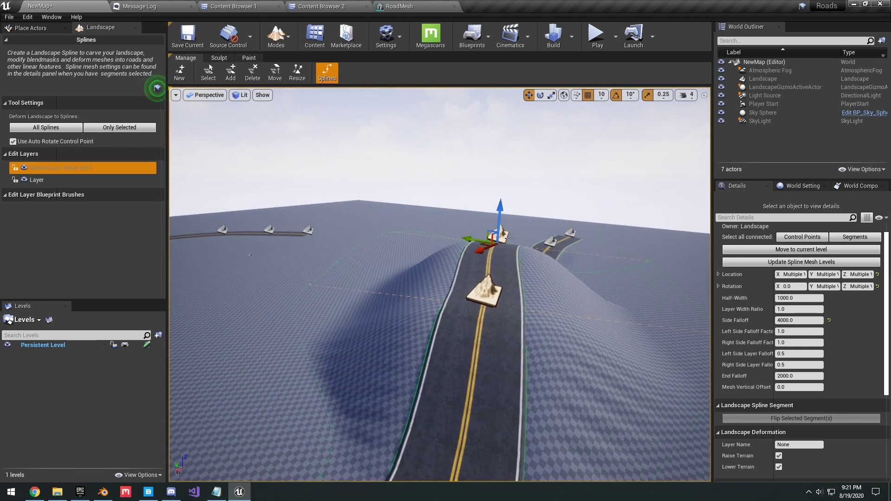
Compare the landscape's two edit layers and make Layer the active one instead of the reserved SplinesLayer.
left_click(42, 180)
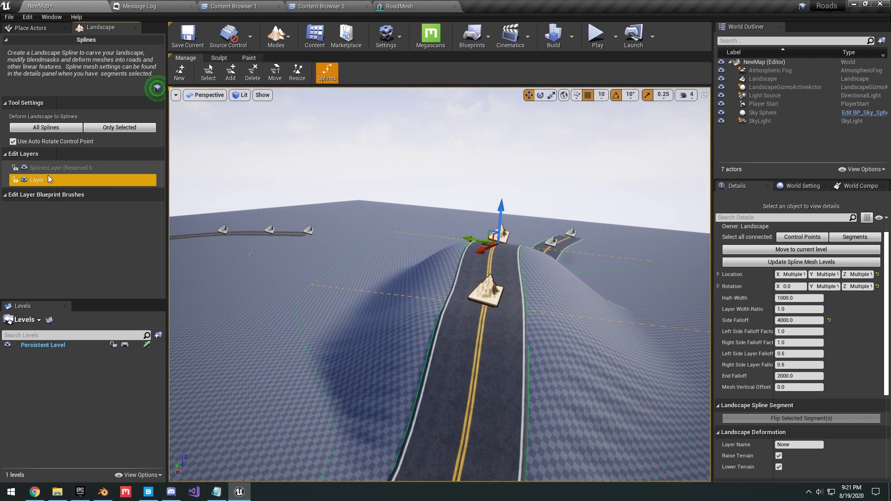
left_click(62, 170)
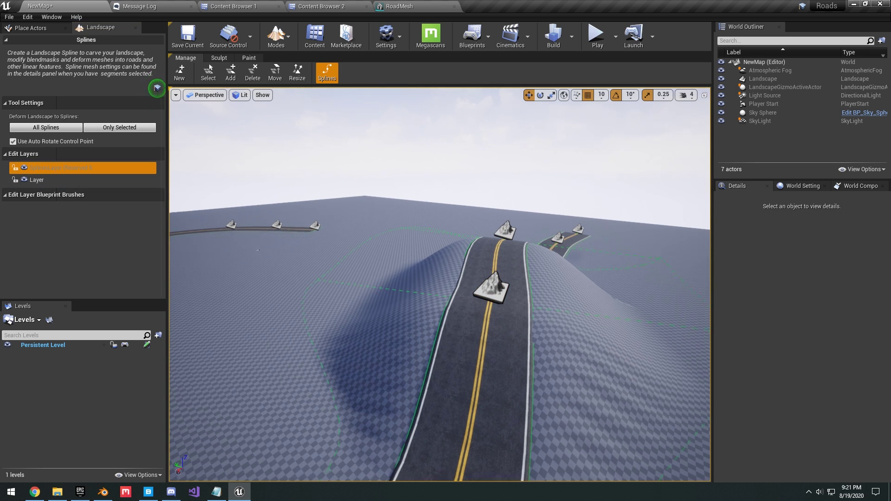
right_click_drag(299, 175, 299, 176)
right_click_drag(283, 249, 284, 249)
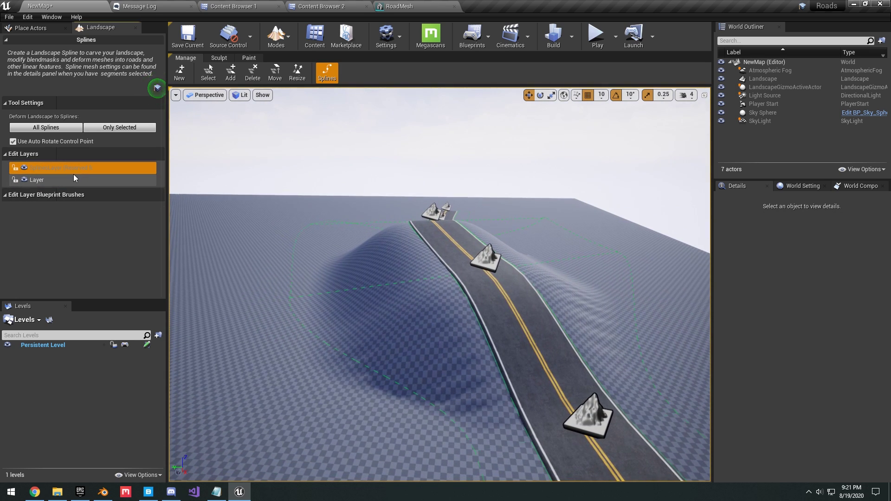
left_click(96, 181)
right_click_drag(310, 364, 310, 364)
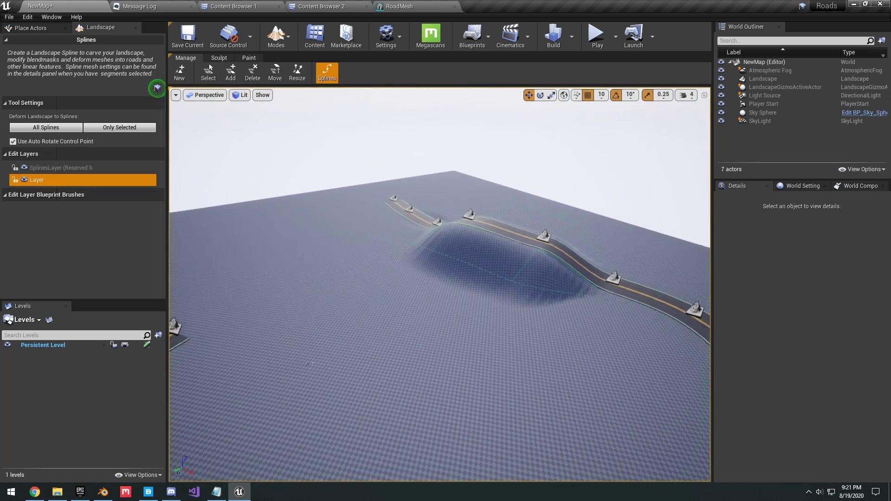
right_click_drag(442, 229, 395, 222)
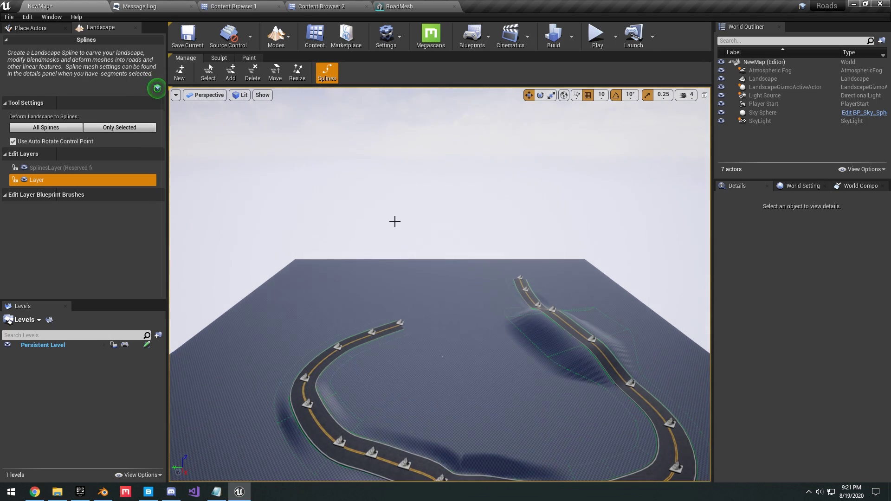
Play-test the level in the editor, running the third-person character along the road, through the bend and onto the terrain beside its edge.
right_click_drag(582, 316, 582, 316)
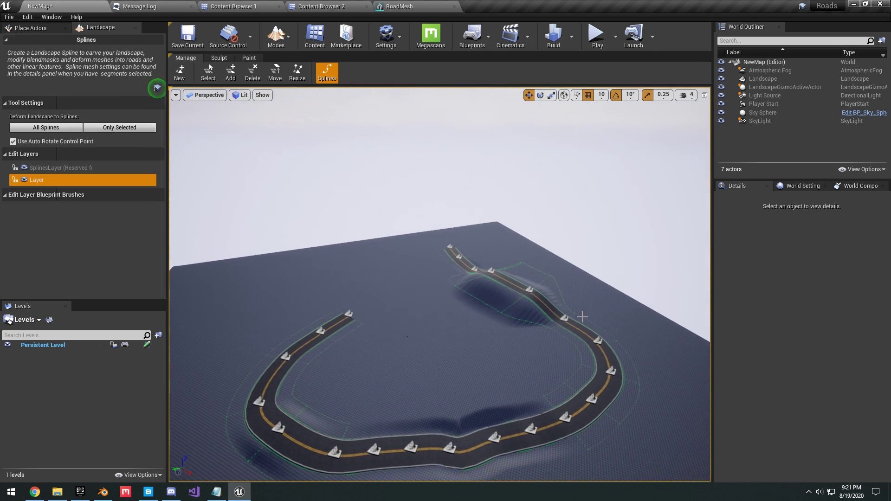
right_click_drag(490, 402, 489, 402)
key("alt+p")
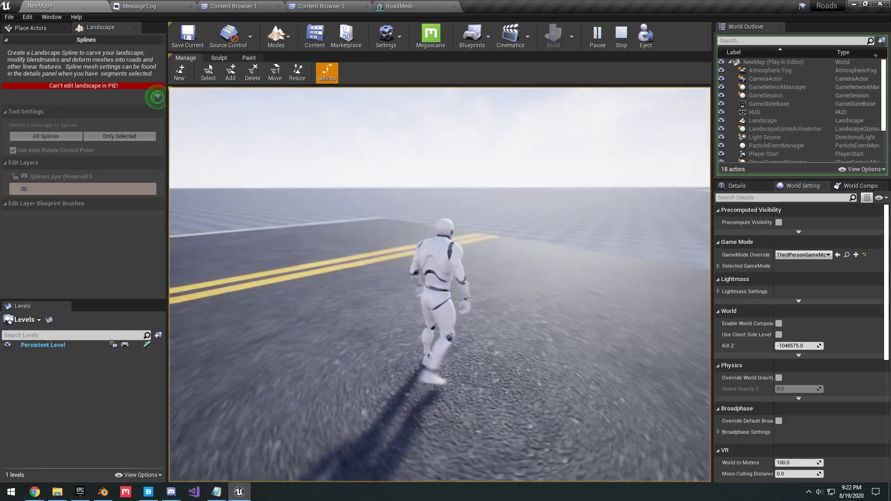
key("d")
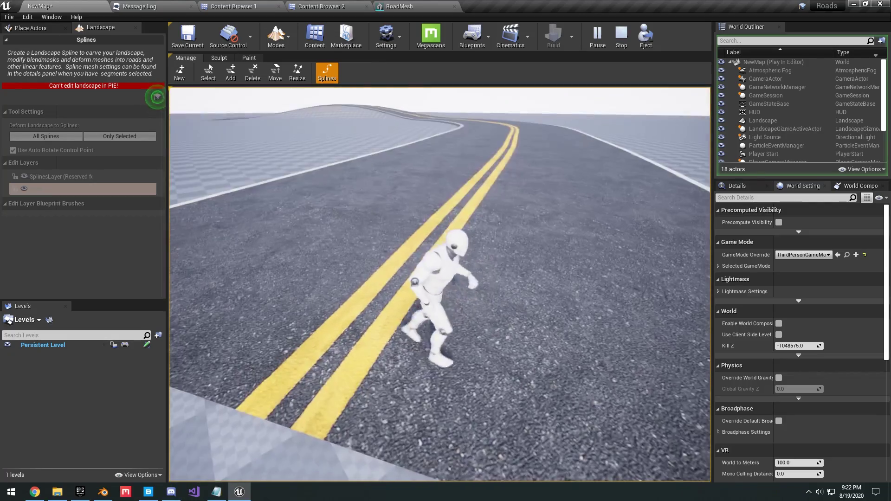
key("w")
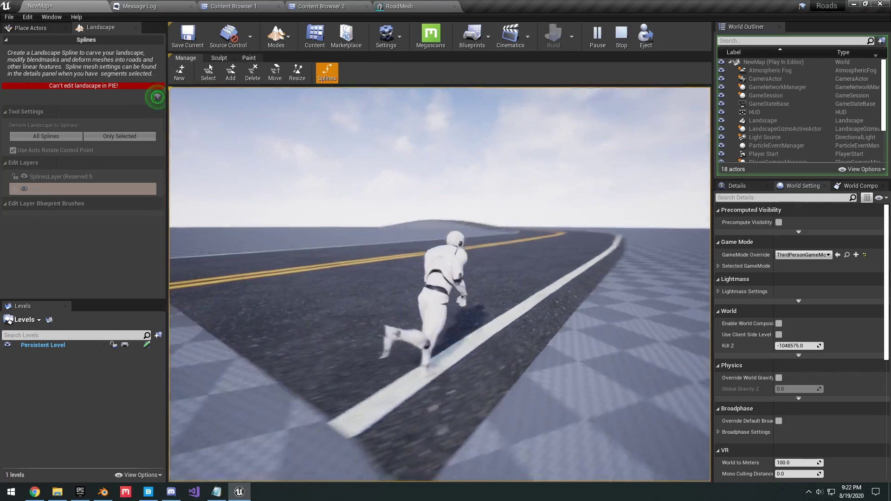
key("w")
key("w")
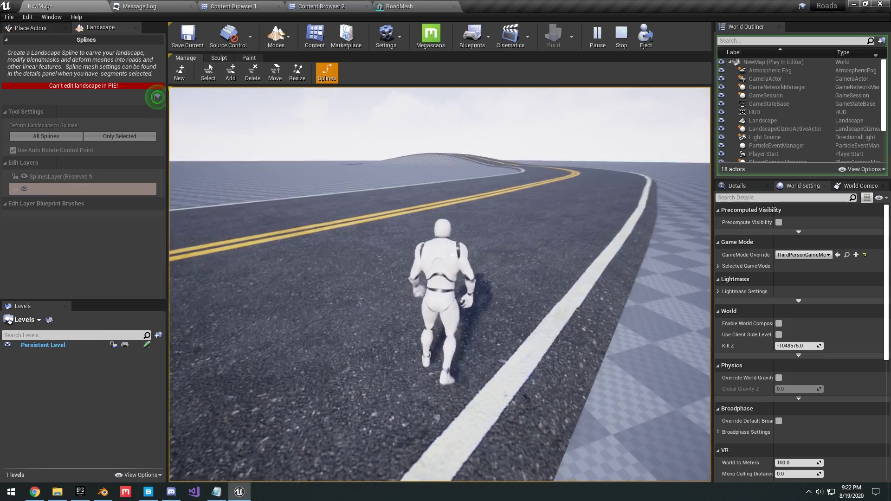
key("w")
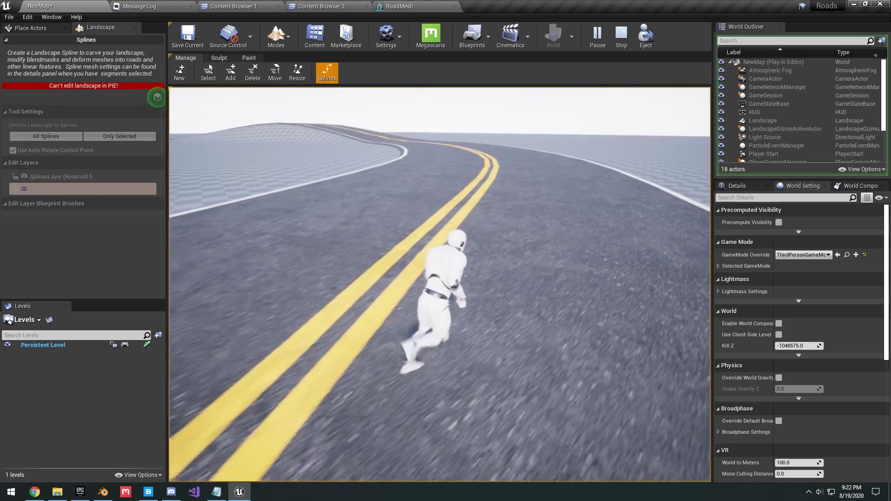
key("w")
key("d")
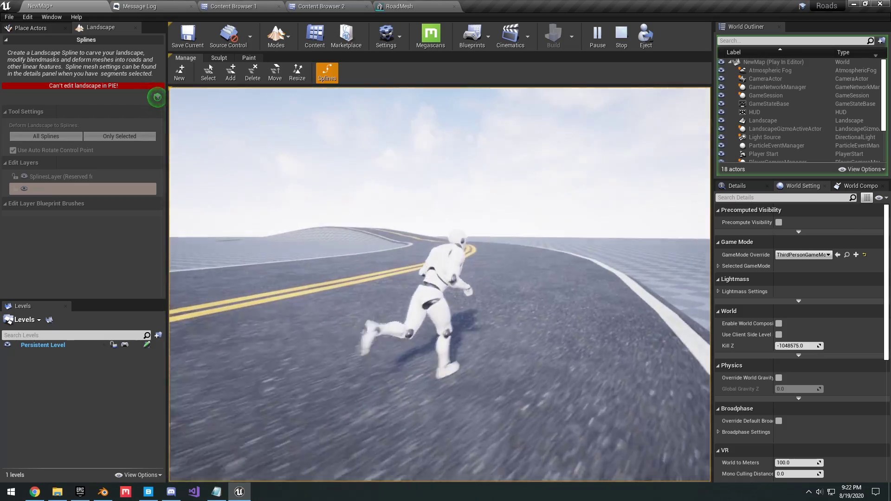
key("w")
key("d")
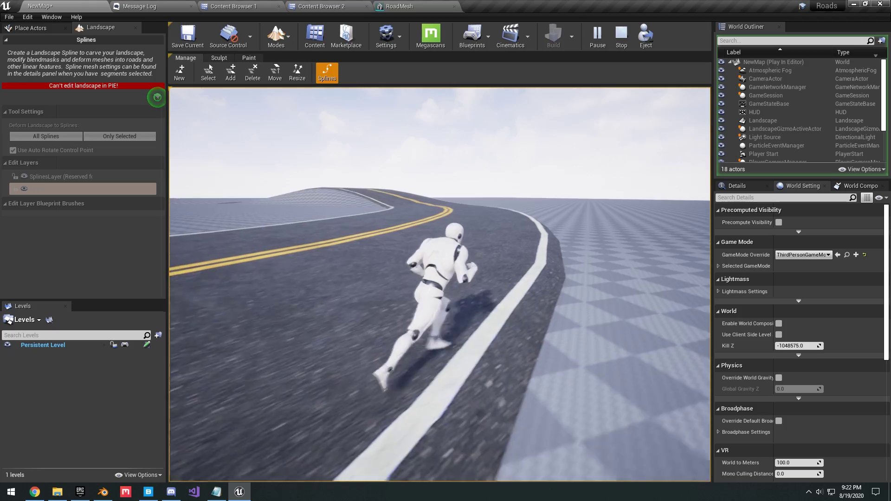
key("w")
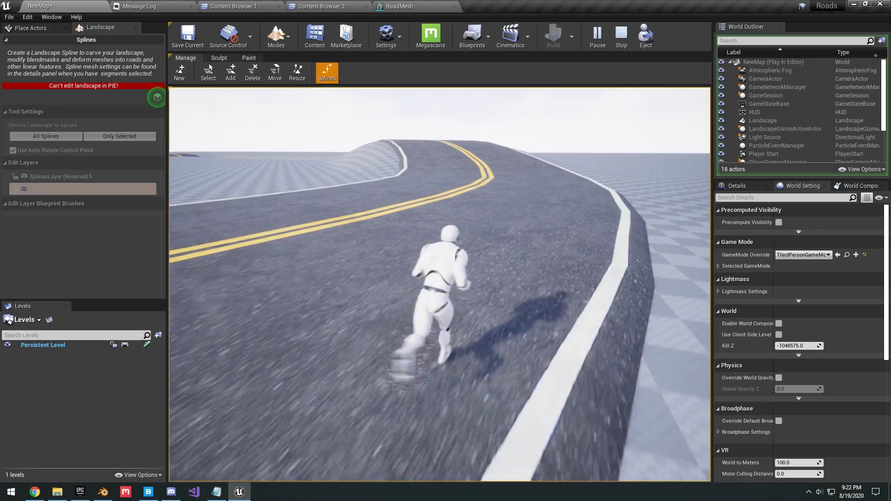
key("w")
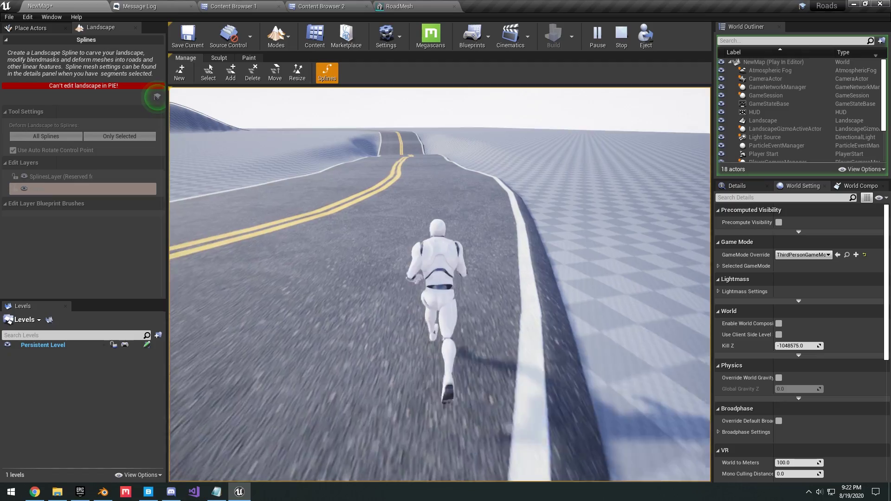
key("w")
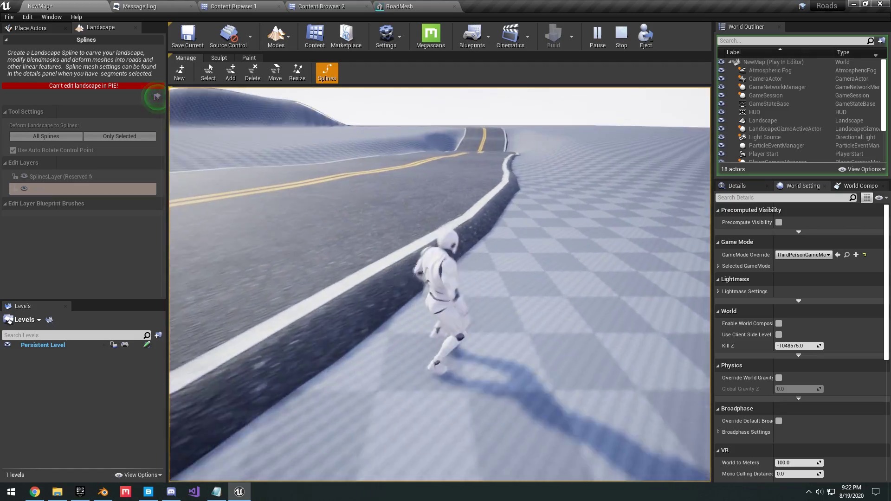
key("w")
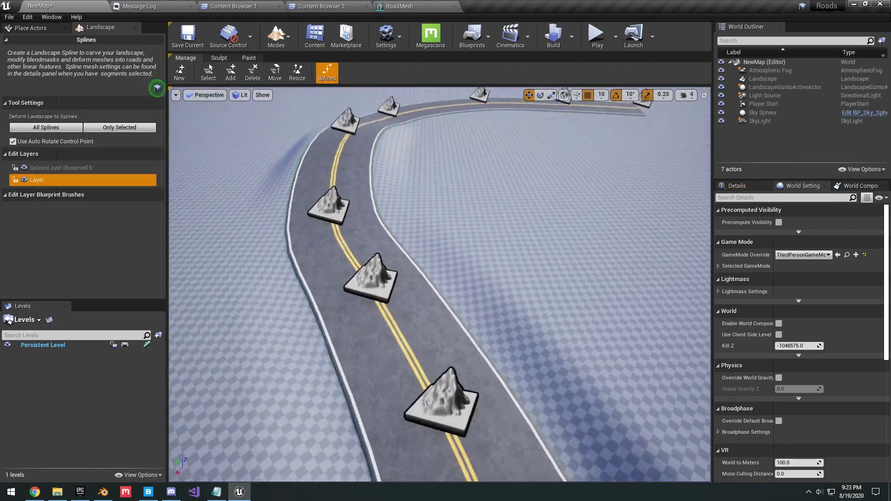
right_click_drag(484, 272, 485, 272)
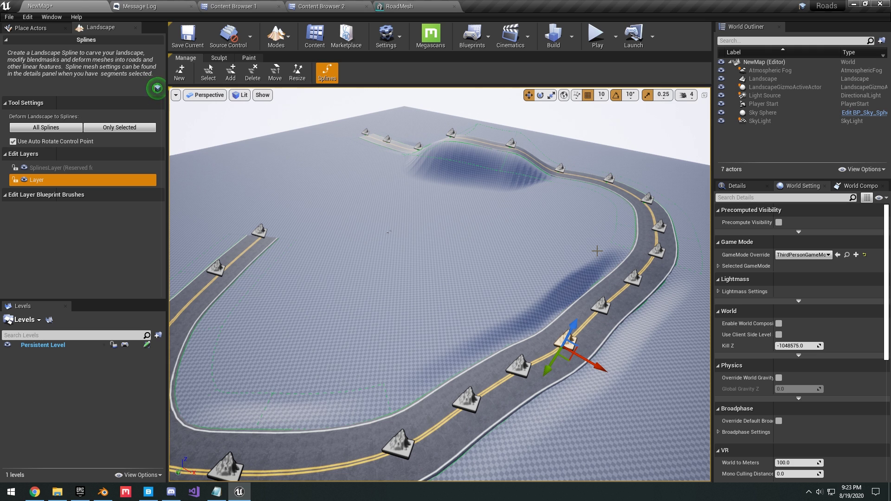
right_click_drag(597, 251, 582, 254)
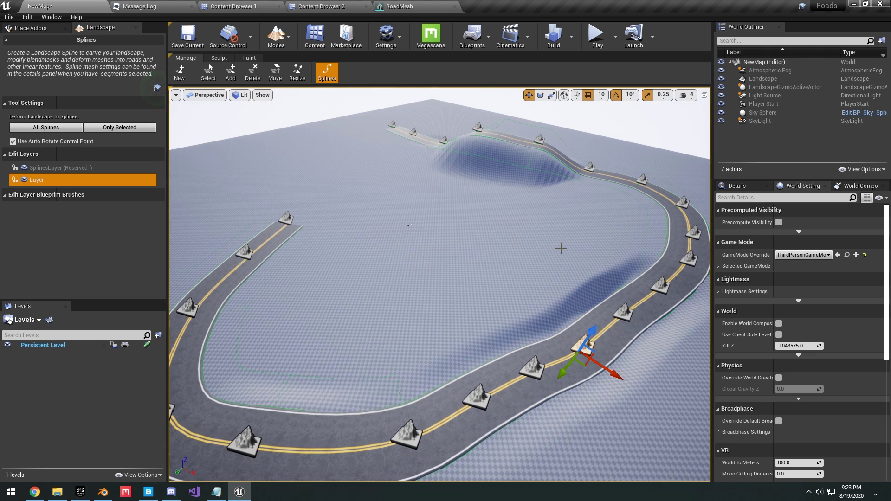
mouse_move(572, 257)
right_mouse_down()
mouse_move(572, 278)
mouse_move(576, 257)
right_mouse_up()
key("d")
right_click_drag(248, 220, 278, 220)
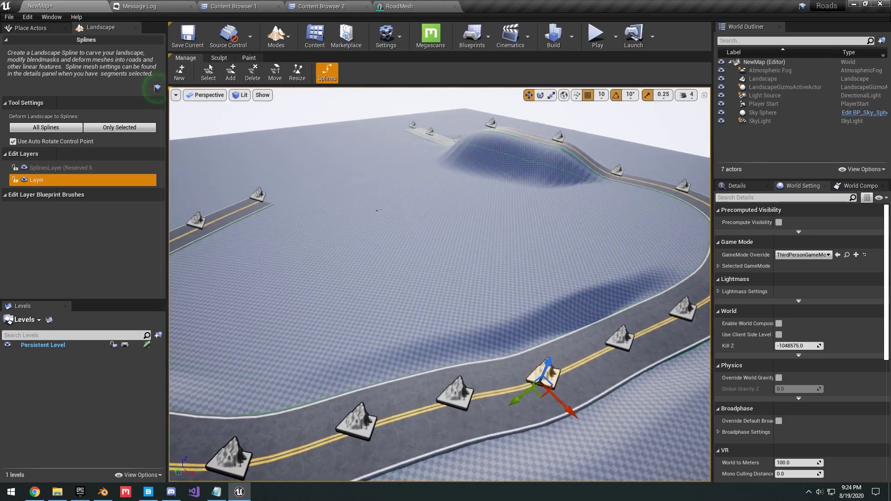